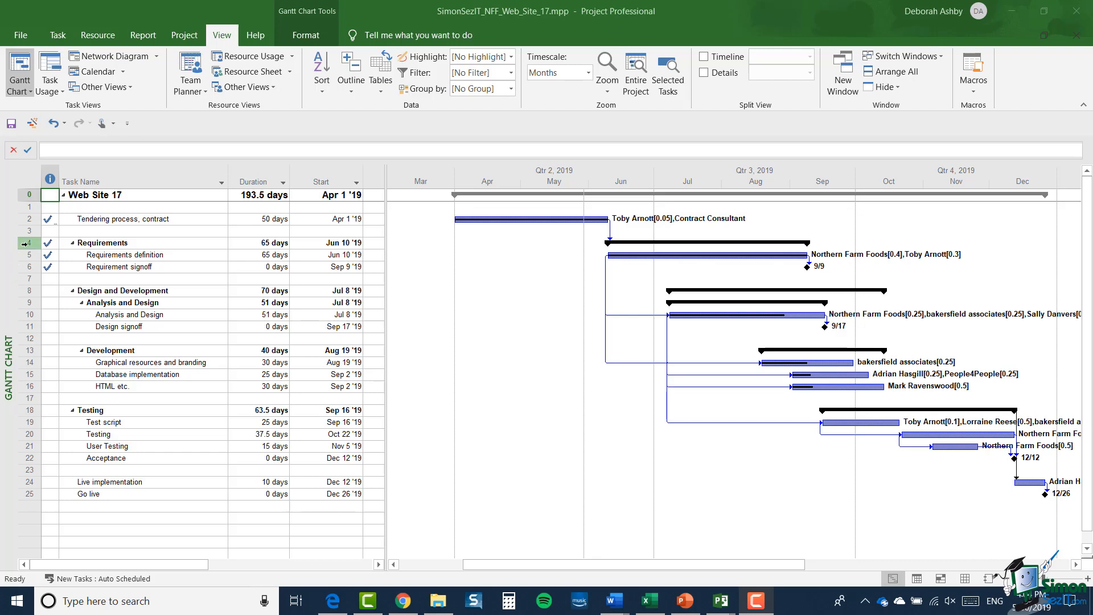
Copy rows 4 to 22 of the project's task table, from Requirements through Acceptance
drag(25, 243, 26, 457)
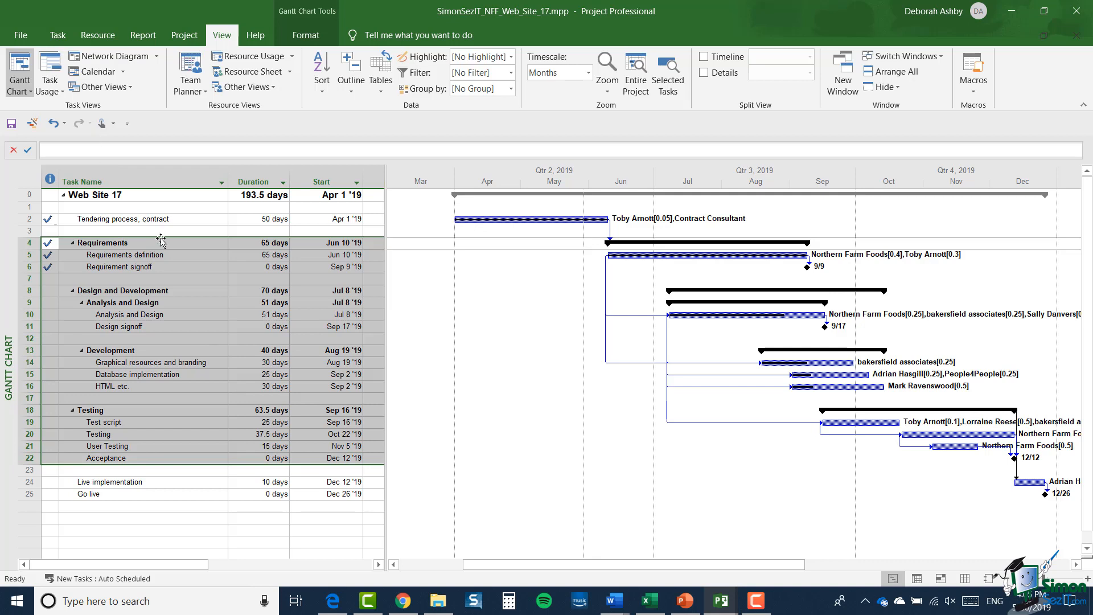
click(64, 38)
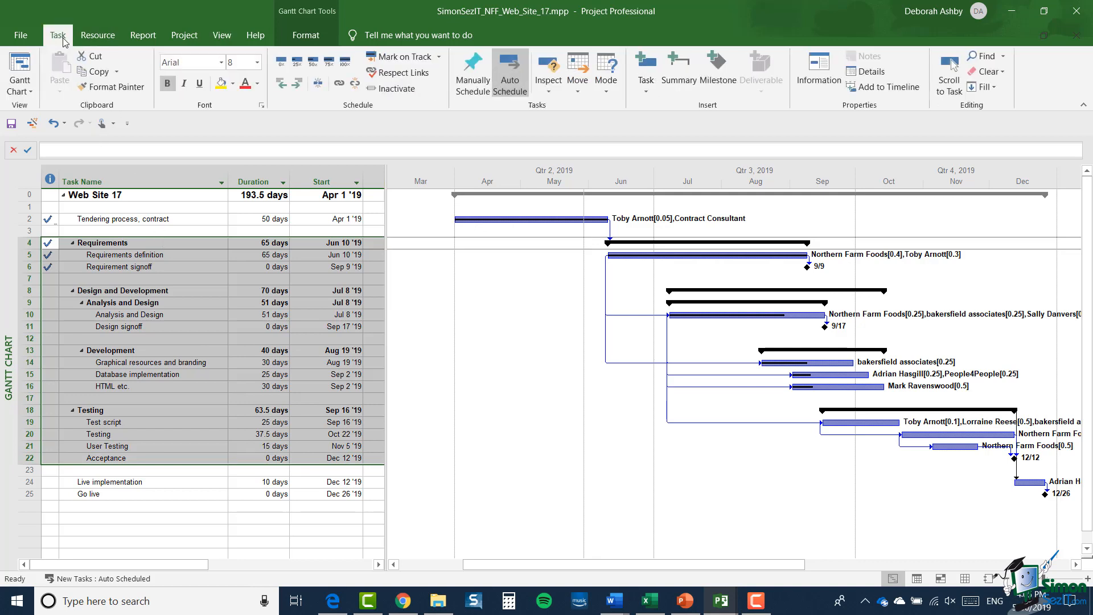
click(104, 75)
Switch to the blank Word document and paste the copied task rows with the default formatting
mouse_move(618, 602)
click(763, 541)
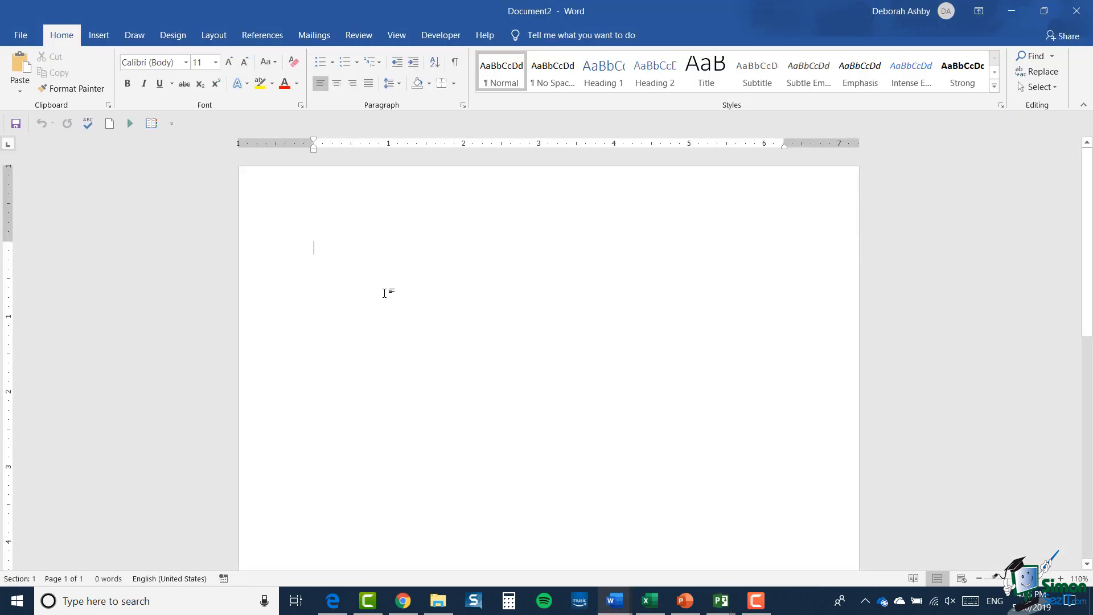
click(20, 63)
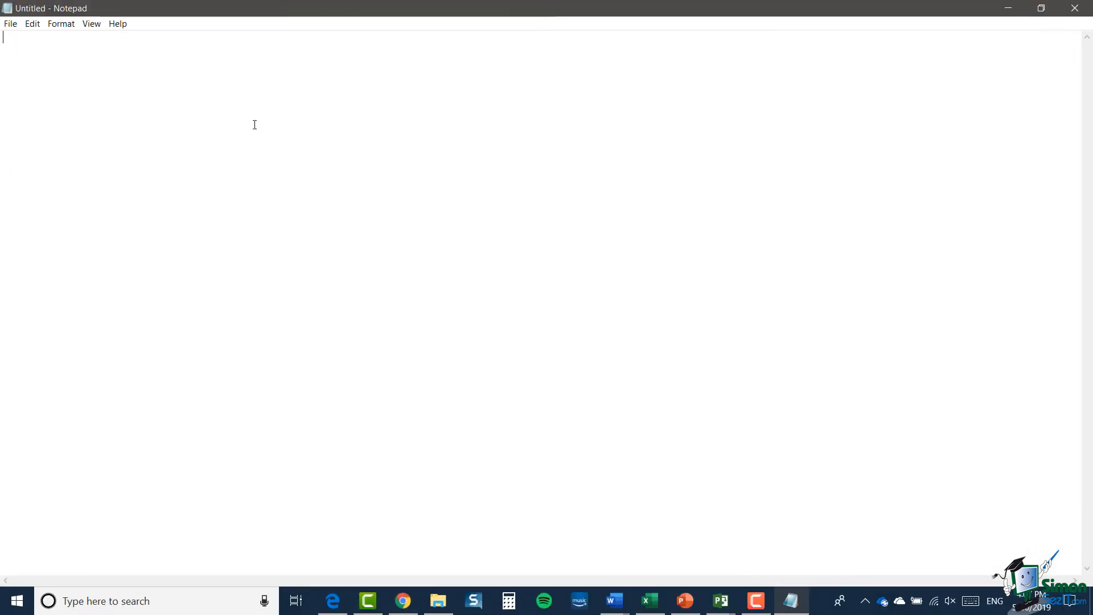
Paste the copied task rows into the empty Notepad file
click(31, 25)
click(35, 82)
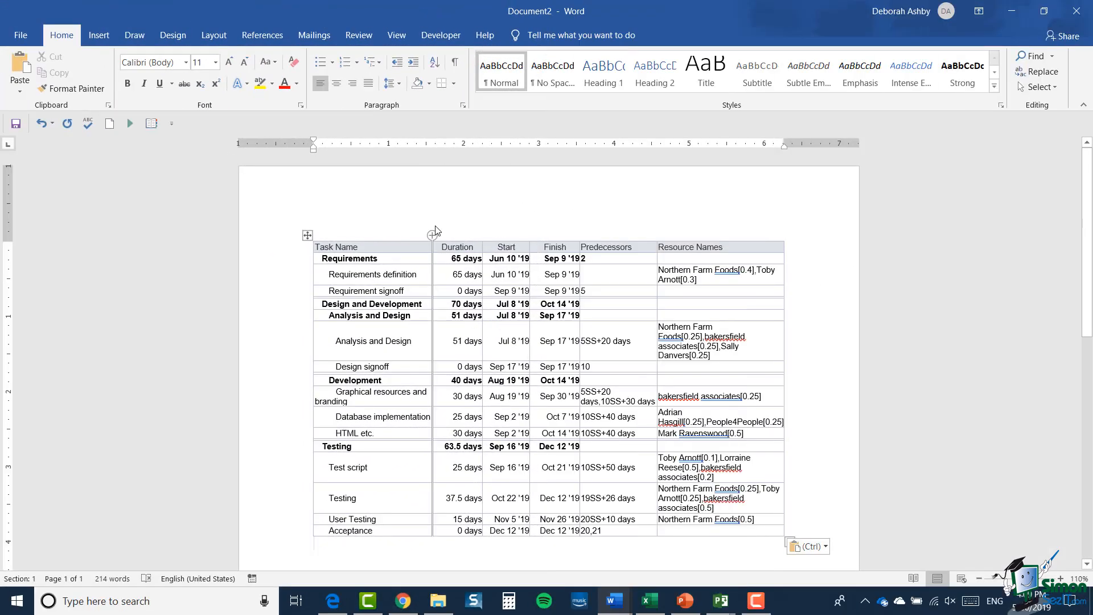
Undo the table paste in the Word document and use Paste Special to insert the tasks as linked unformatted text
click(43, 123)
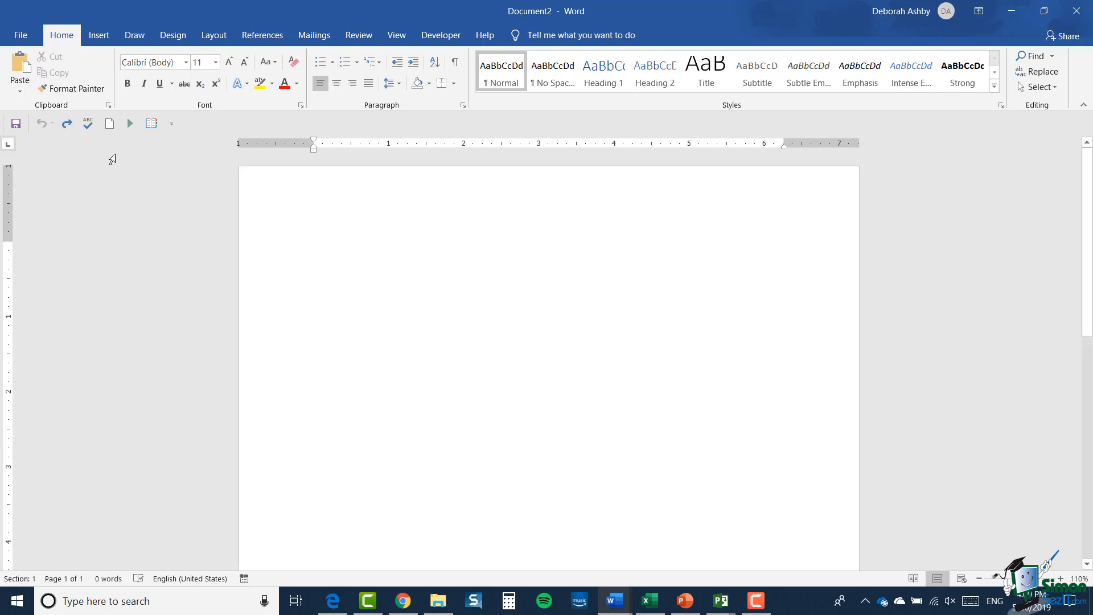
click(22, 94)
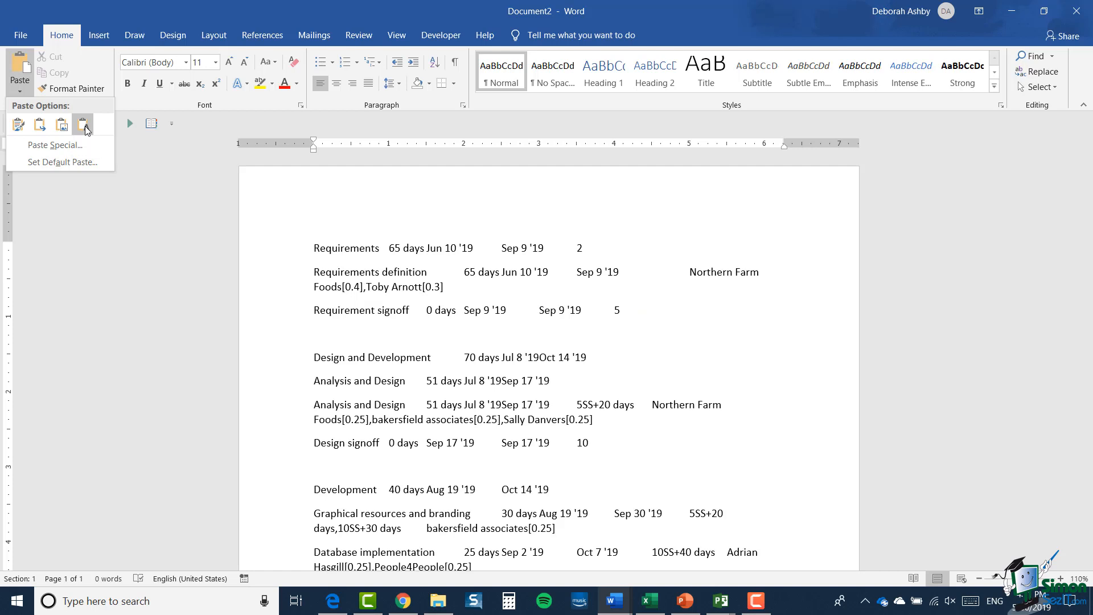
click(55, 145)
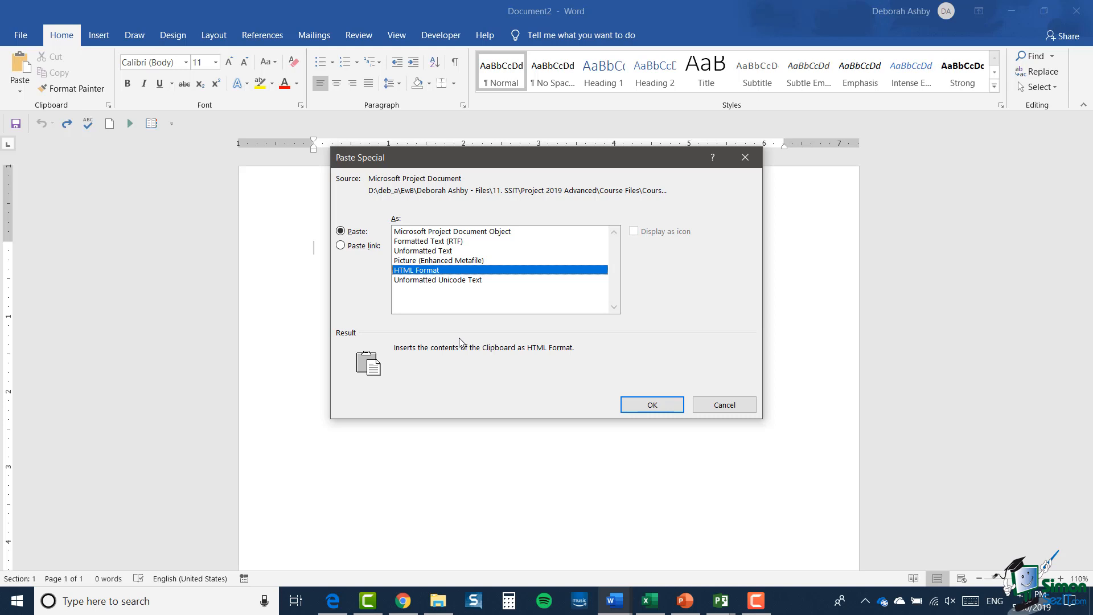
click(359, 247)
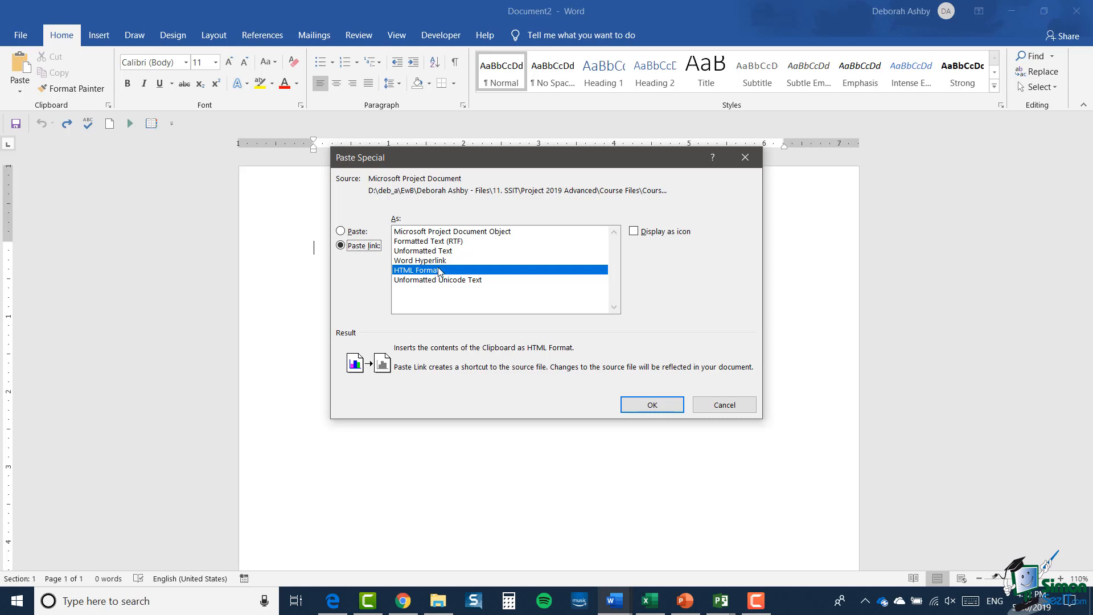
click(444, 251)
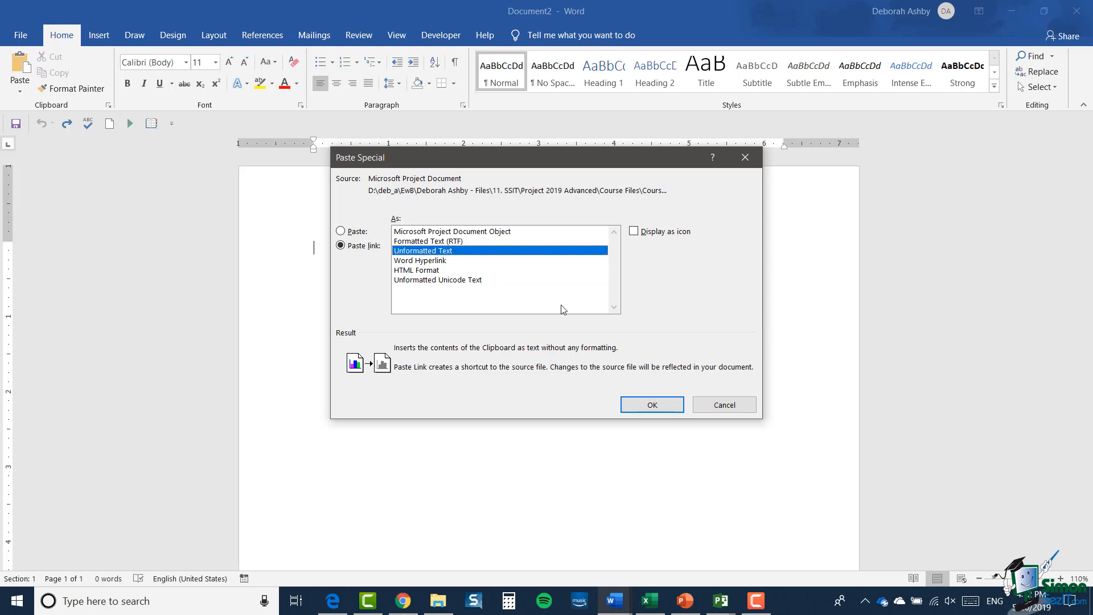
click(652, 405)
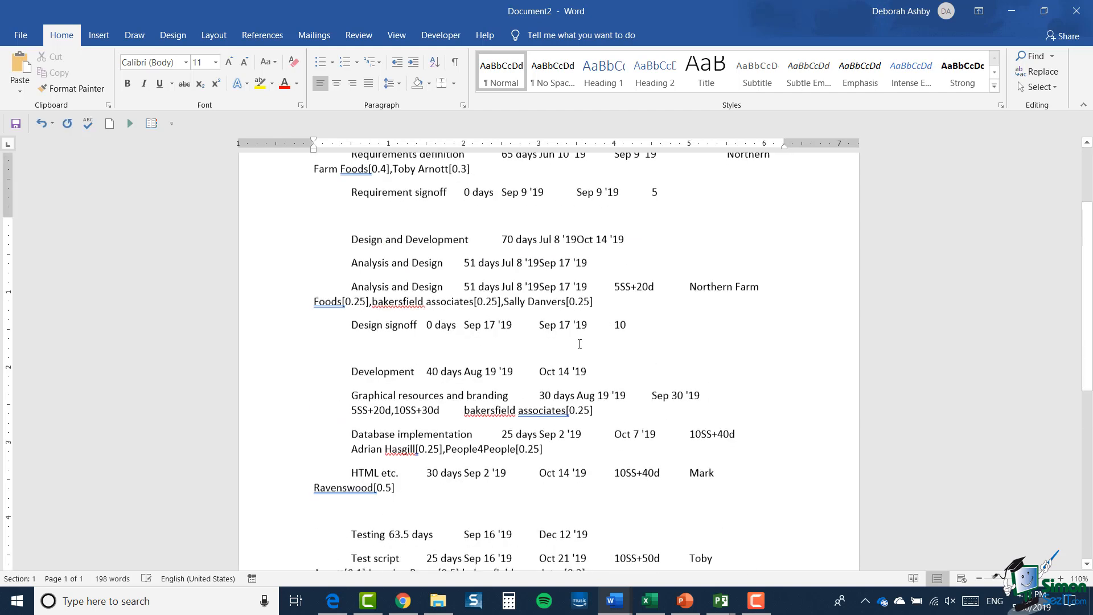
scroll(579, 344, up, 3)
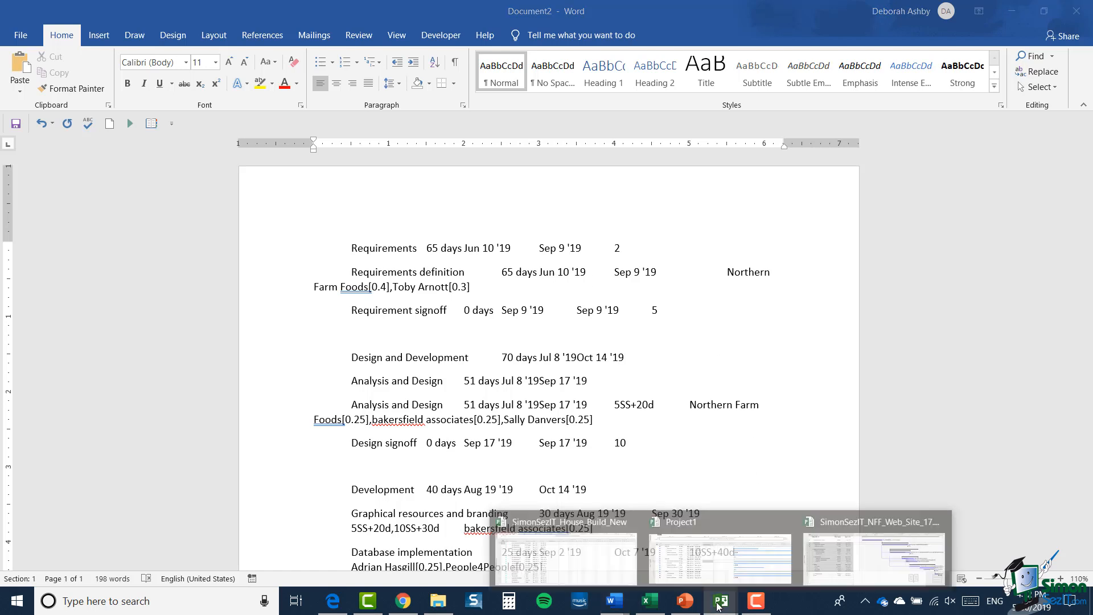
Switch to the SimonSezIT_NFF_Web_Site_17 project and set the Requirements definition task's duration to 70 days
click(862, 550)
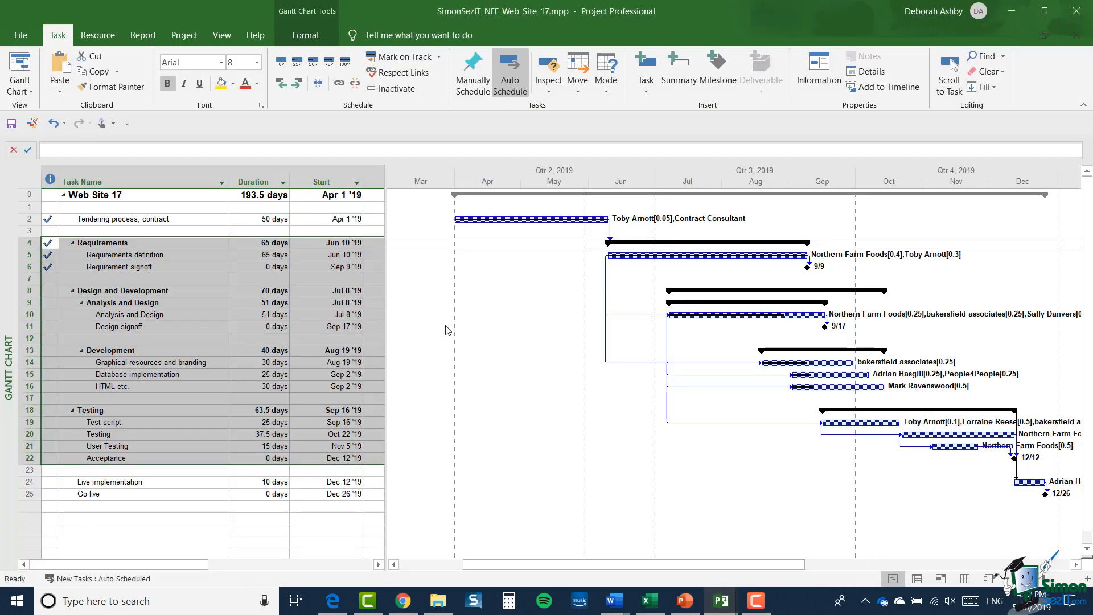
click(136, 257)
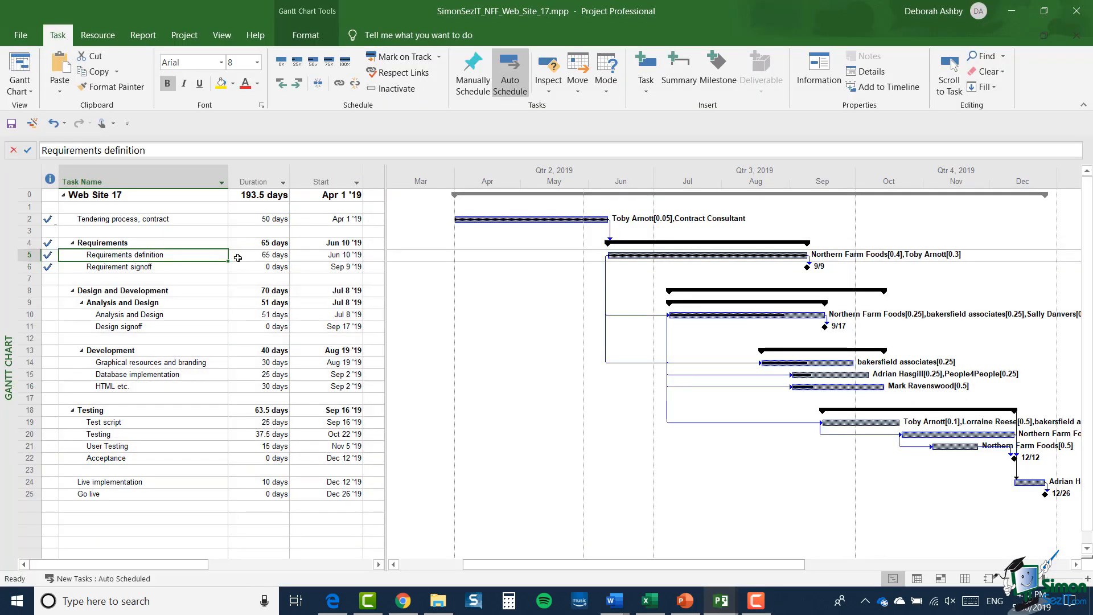
click(267, 257)
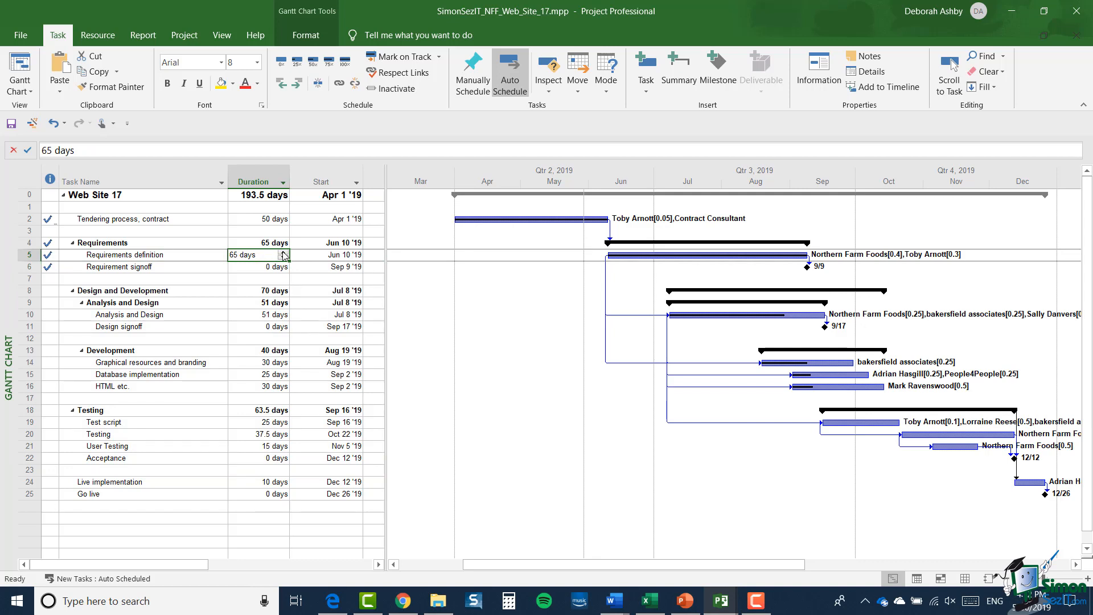
click(283, 252)
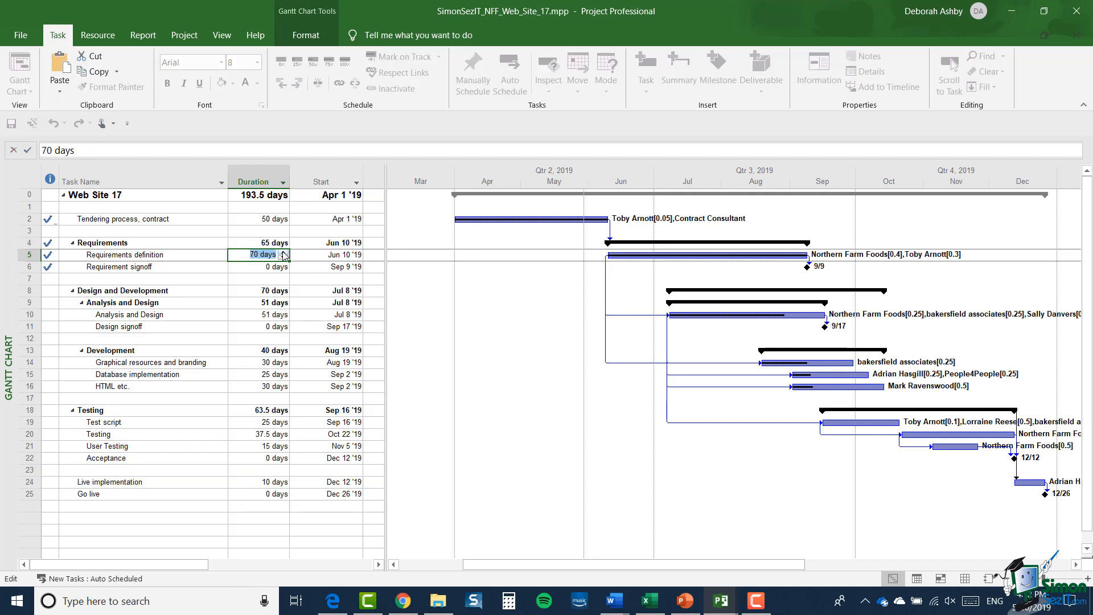
click(247, 269)
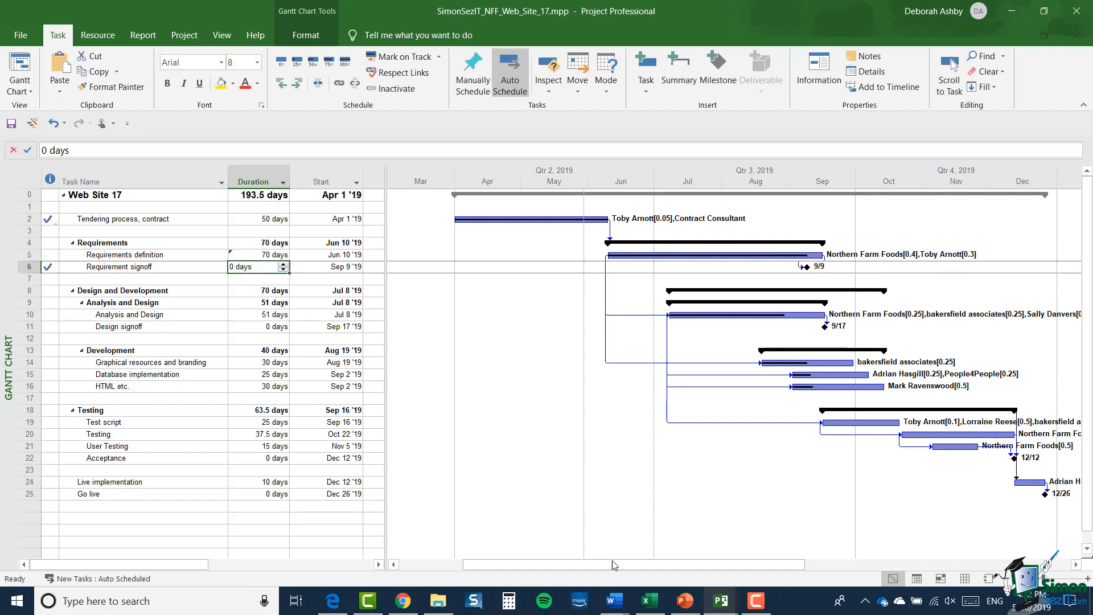
Return to the Word document and update the link of the pasted project tasks
mouse_move(613, 606)
click(746, 555)
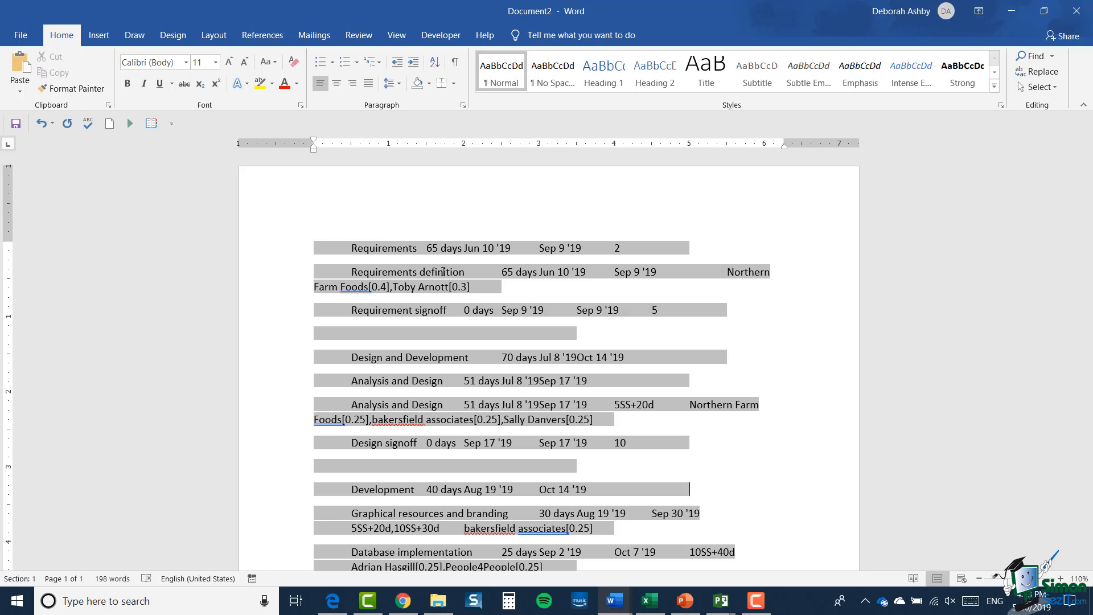
right_click(518, 272)
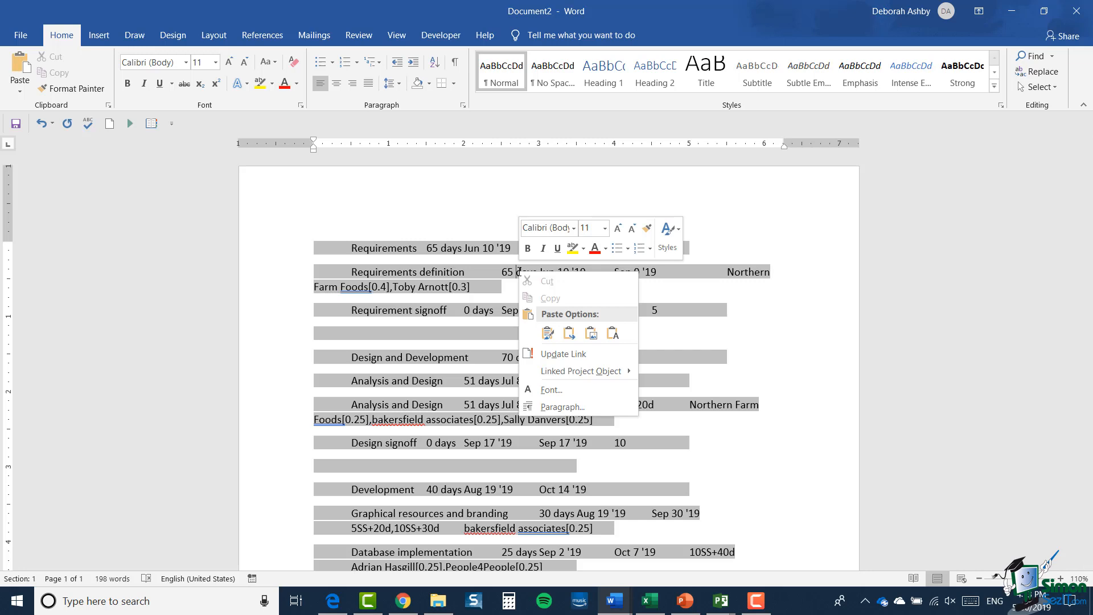
click(545, 354)
scroll(654, 335, up, 5)
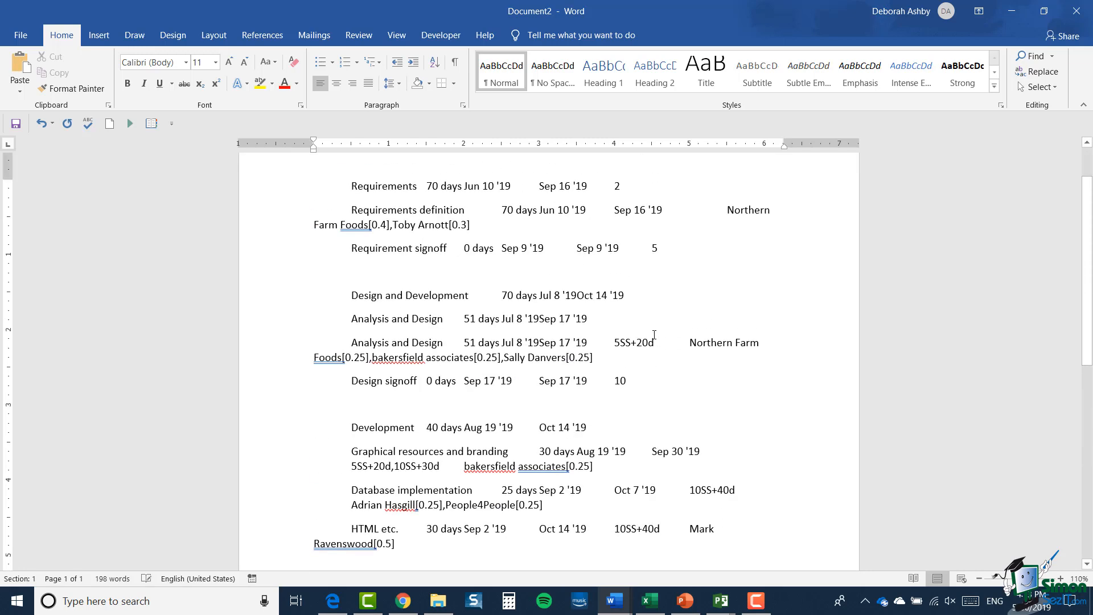
scroll(654, 335, up, 1)
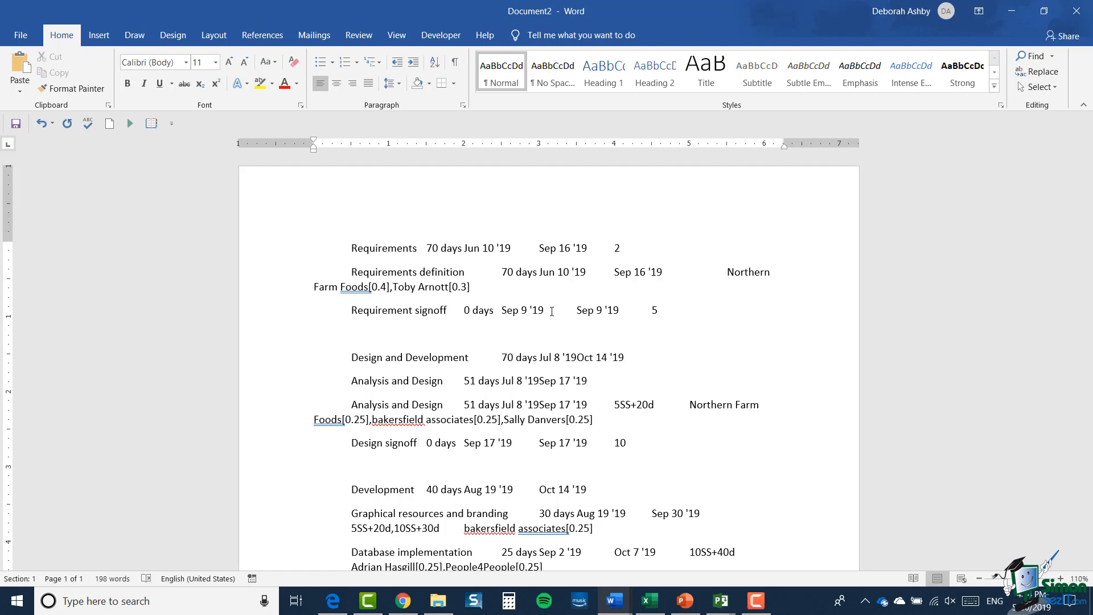
Switch back to the SimonSezIT_NFF_Web_Site_17 project and open Copy Picture for rows 4 to 22
click(721, 601)
click(869, 534)
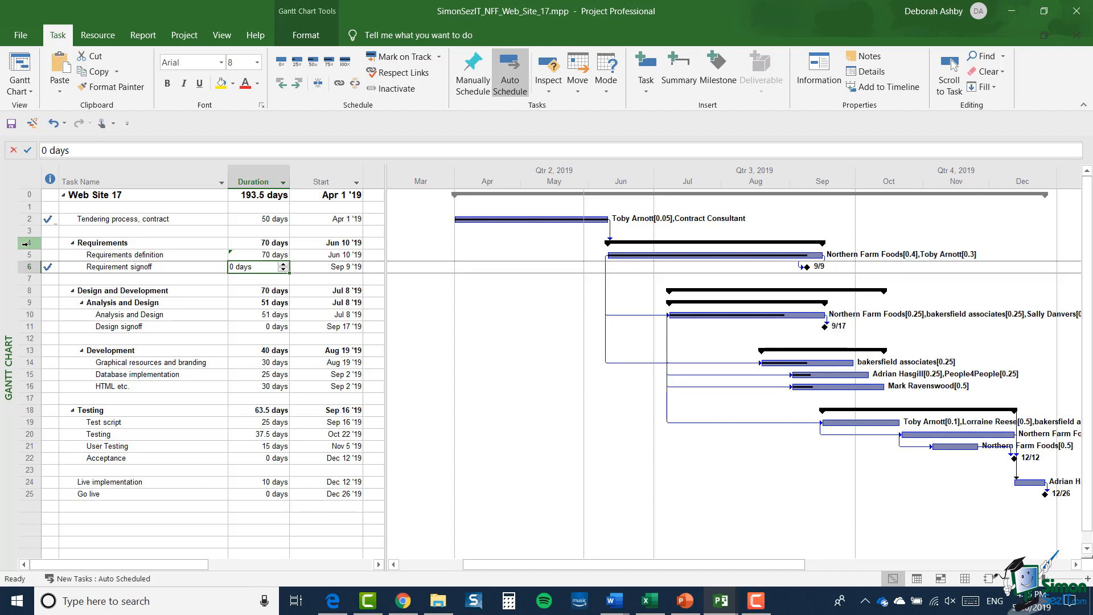
drag(25, 243, 16, 456)
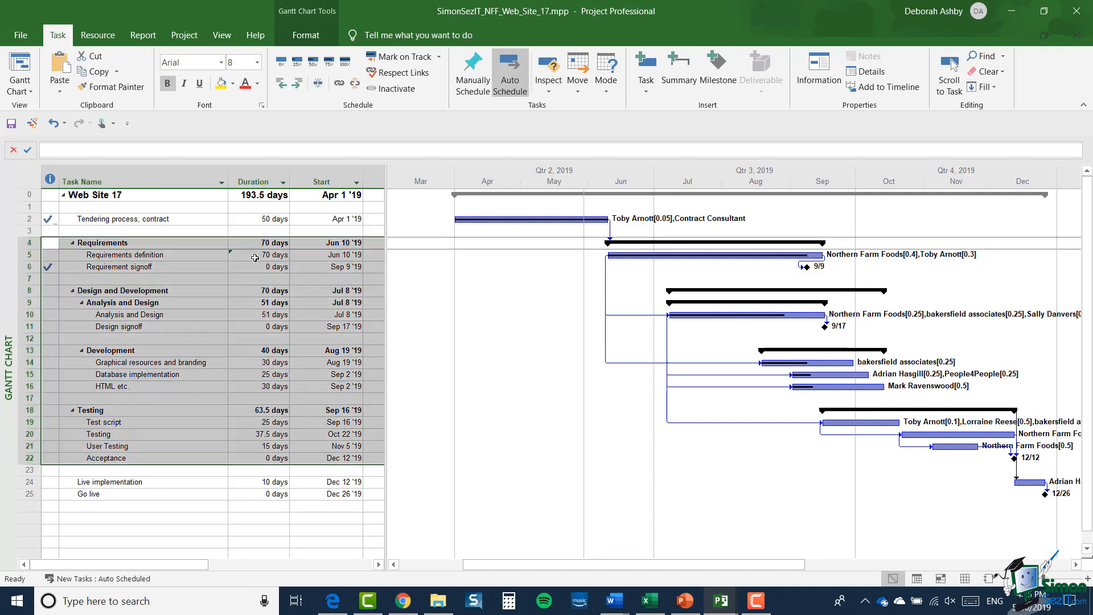
click(117, 72)
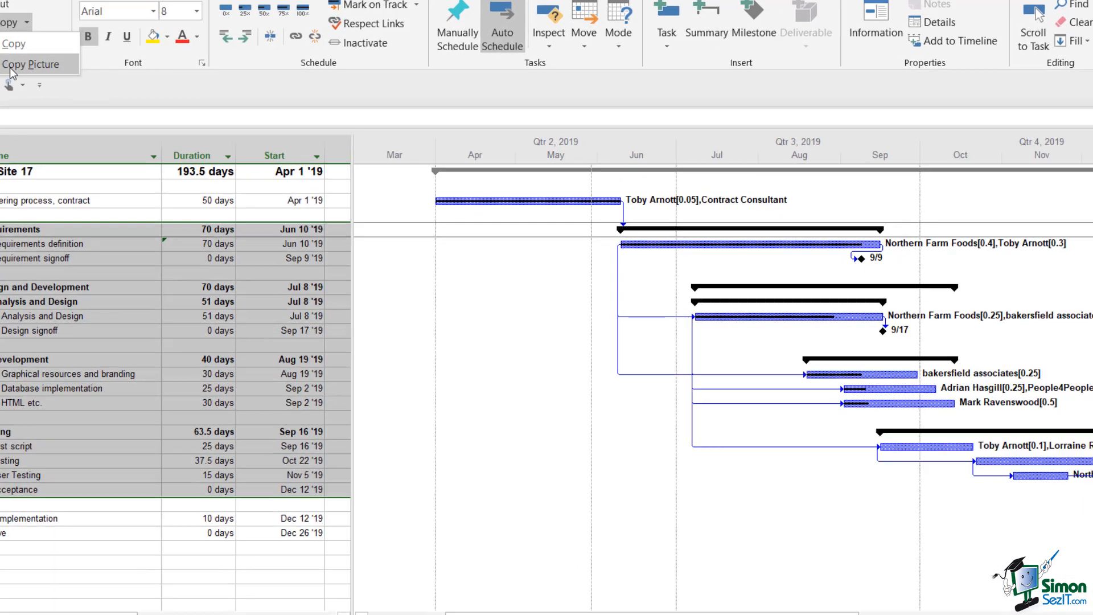
click(11, 66)
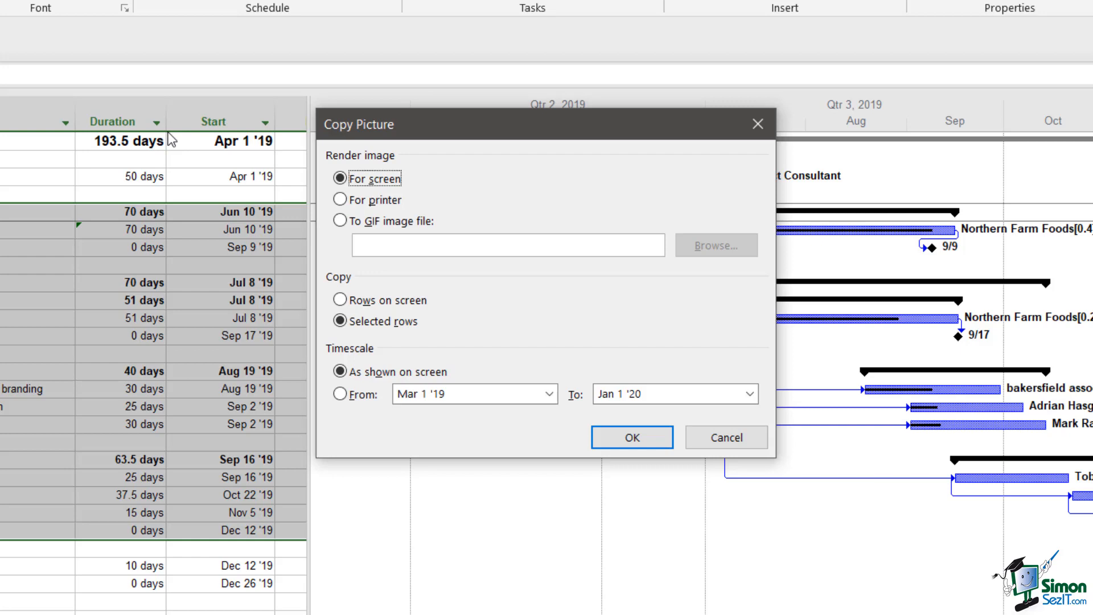
Set the picture to render to a GIF image file named SimonSezIT_NFF_Web_Site_17.gif in the Pictures folder
click(340, 220)
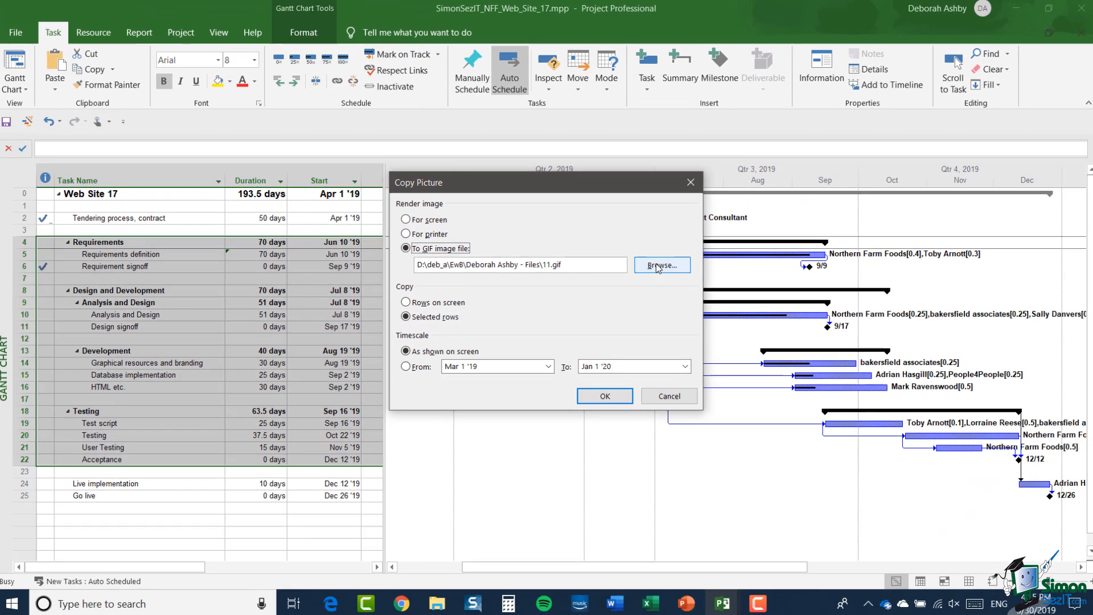
click(709, 247)
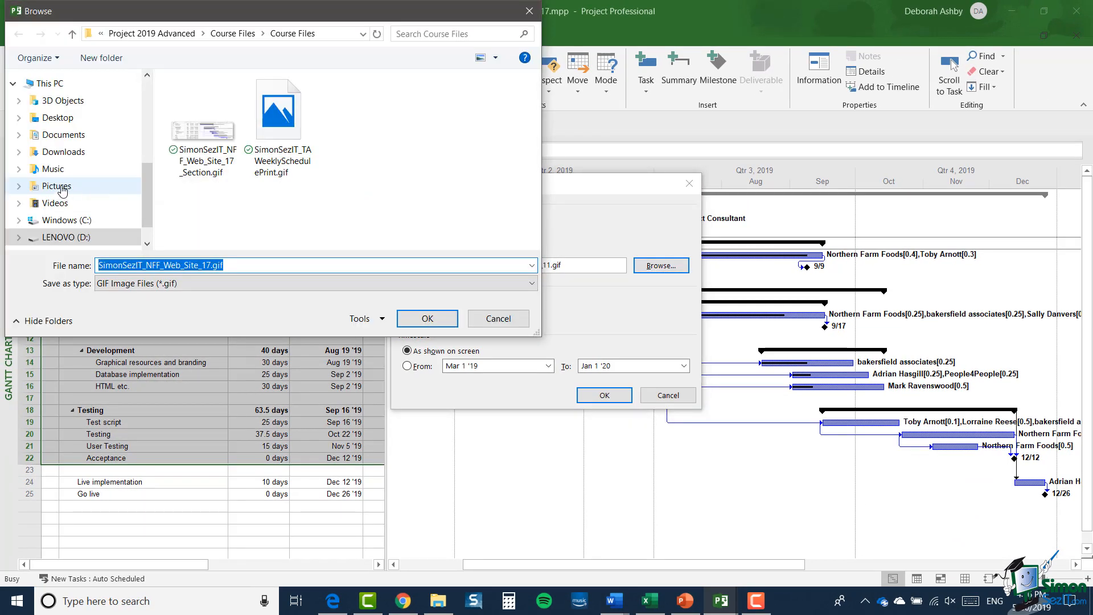
click(61, 187)
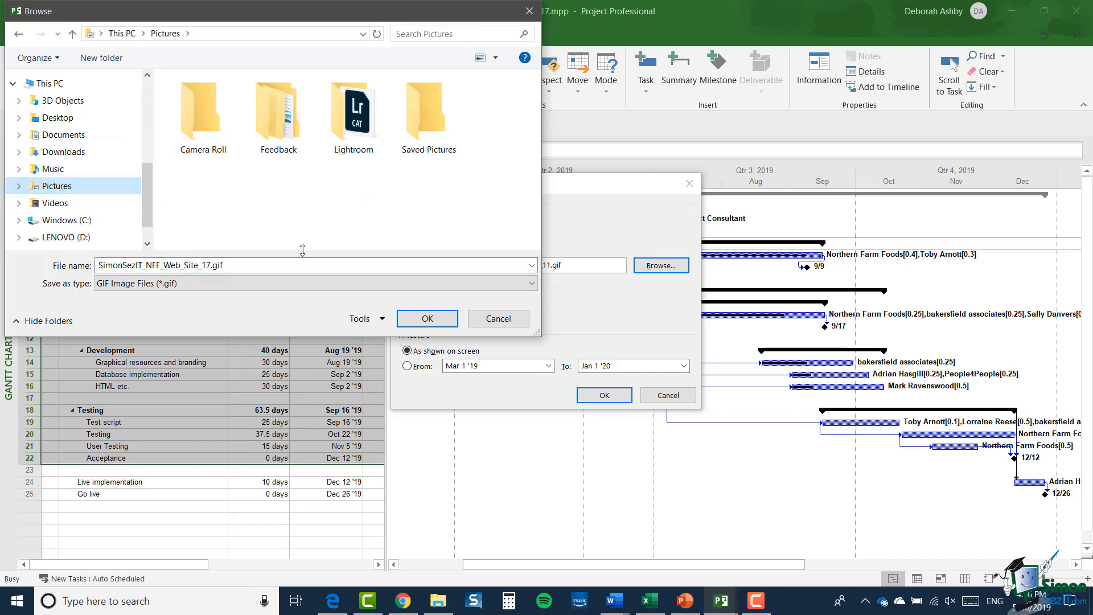
click(428, 319)
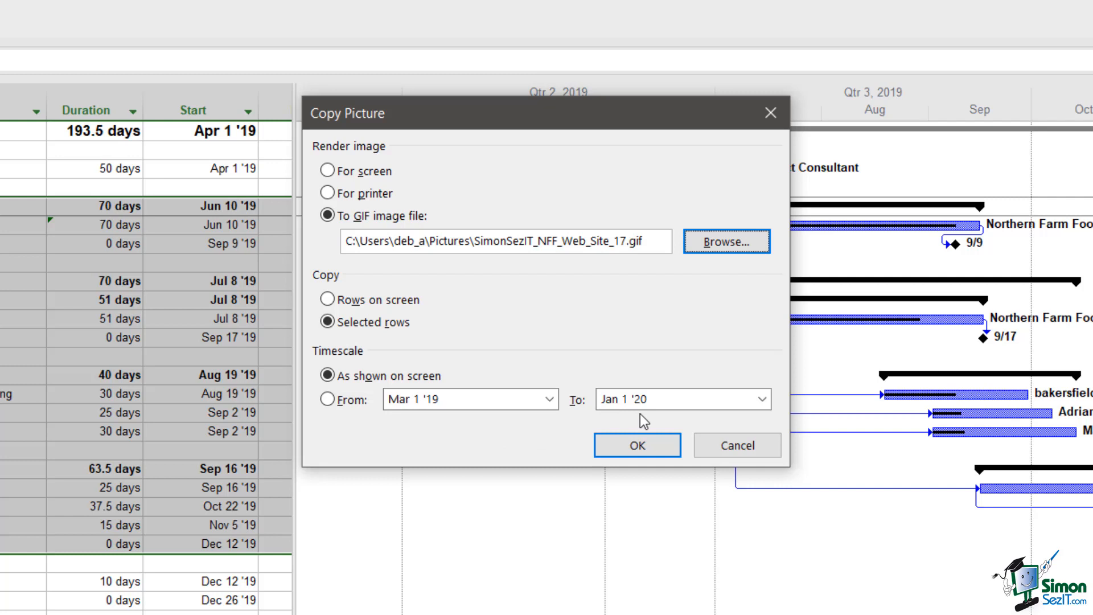
Use a custom timescale from Apr 1 '19 to Jan 1 '20 and create the picture of the selected rows
click(328, 399)
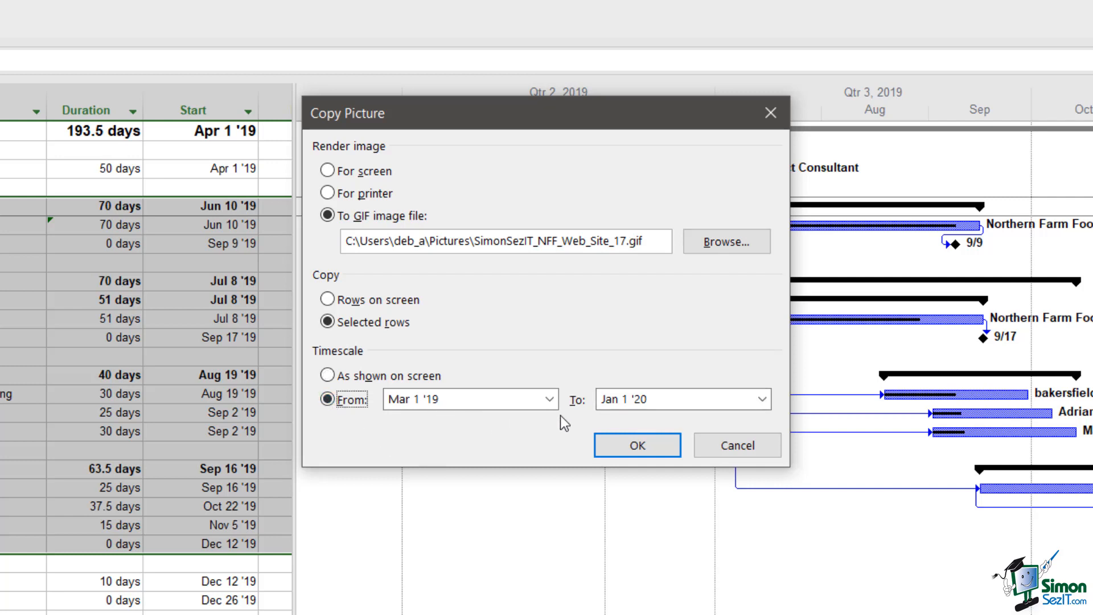
click(550, 400)
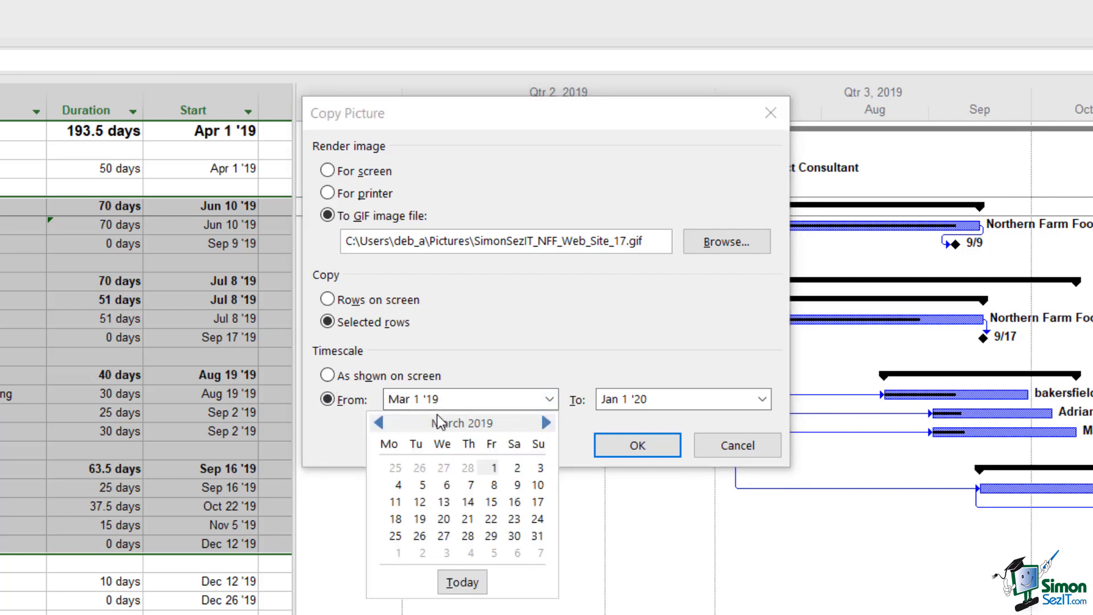
click(378, 422)
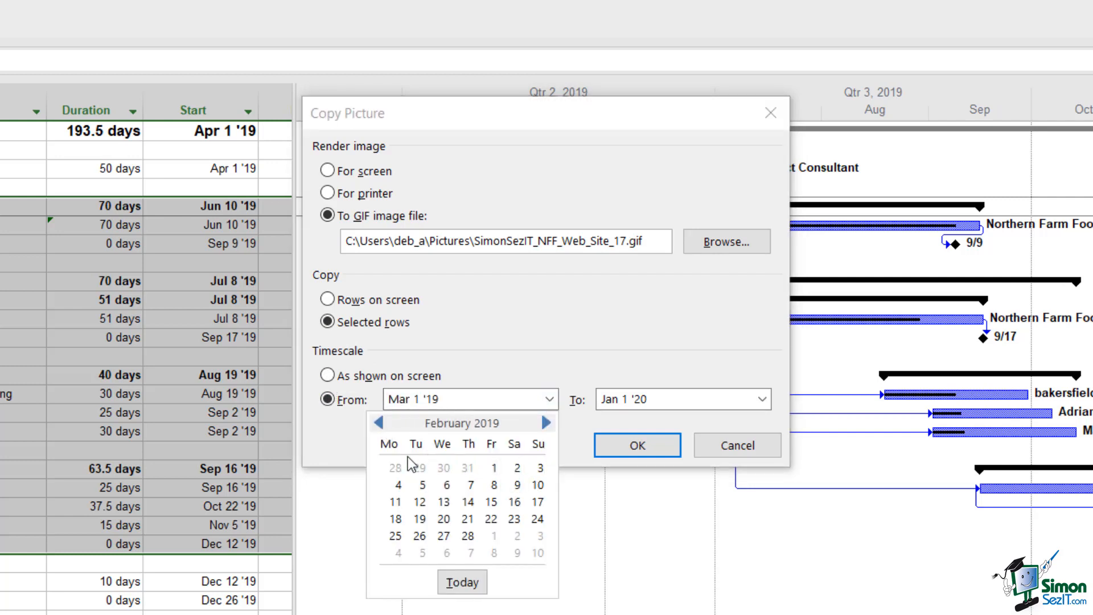
click(547, 422)
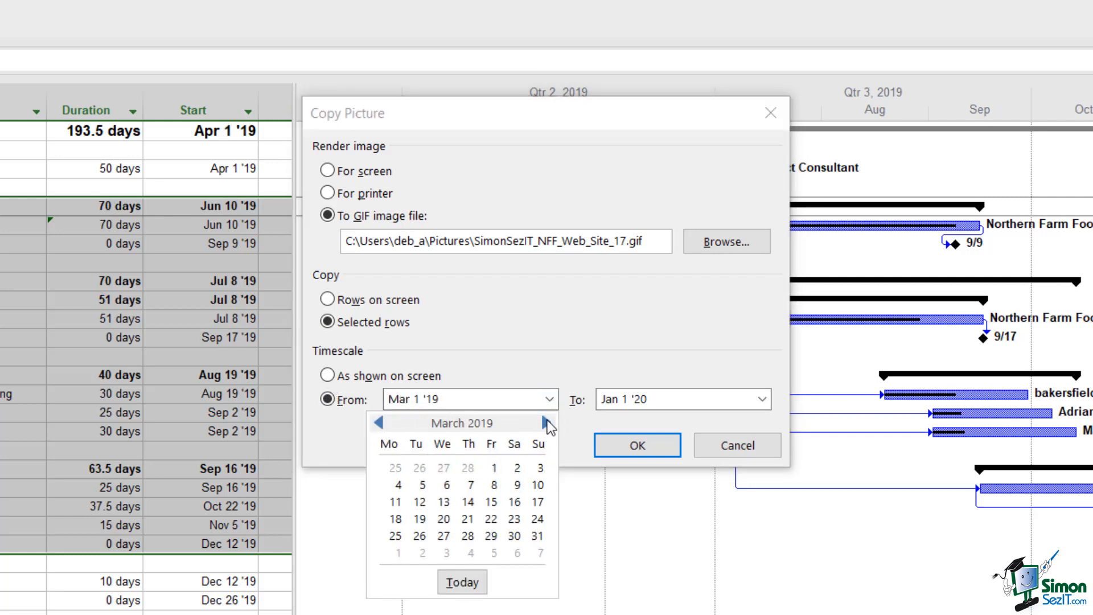
click(547, 422)
click(398, 467)
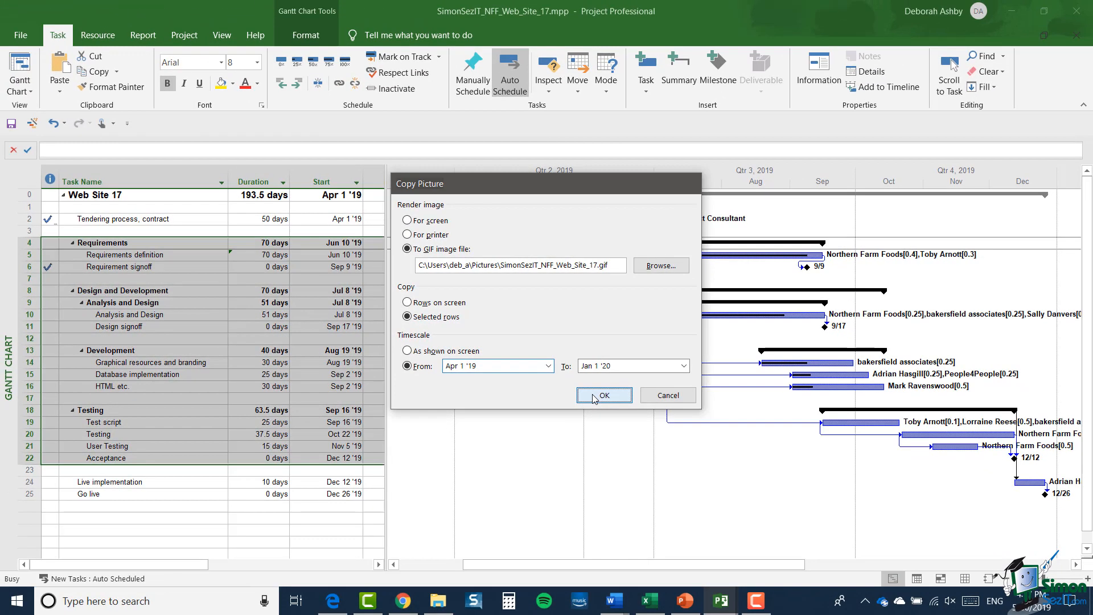
click(637, 445)
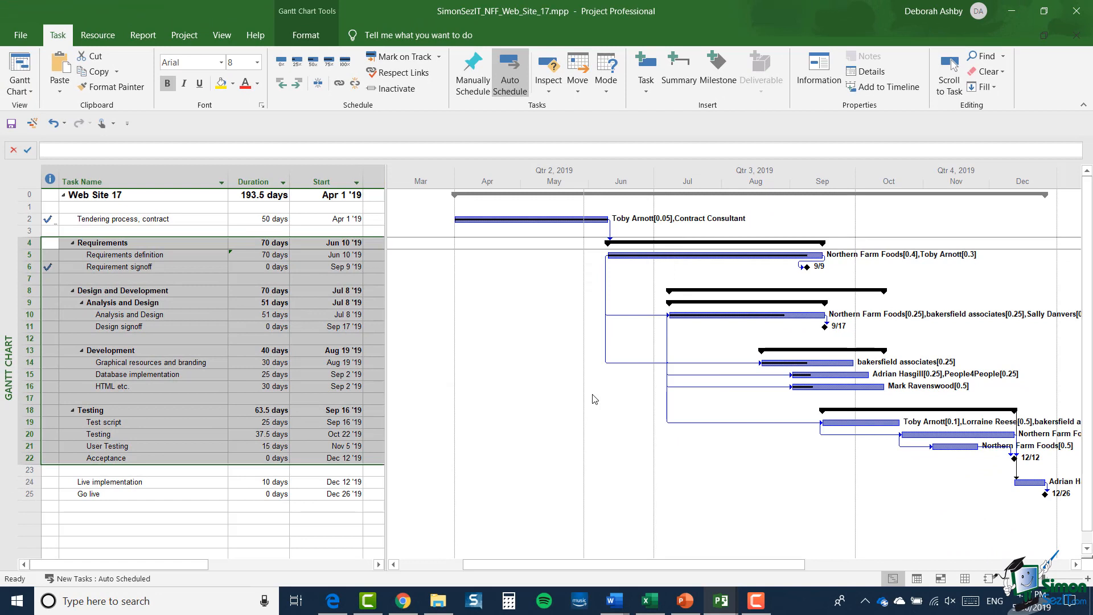
Switch to Document2 in Word and insert the picture SimonSezIT_NFF_Web_Site_17.gif from the Pictures folder
click(619, 604)
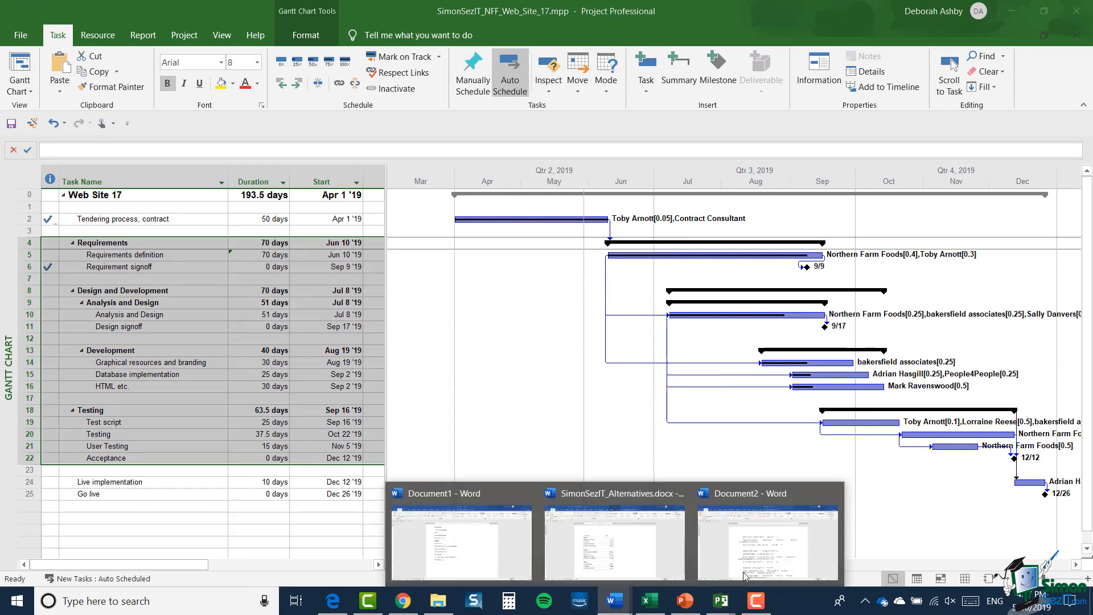
click(744, 576)
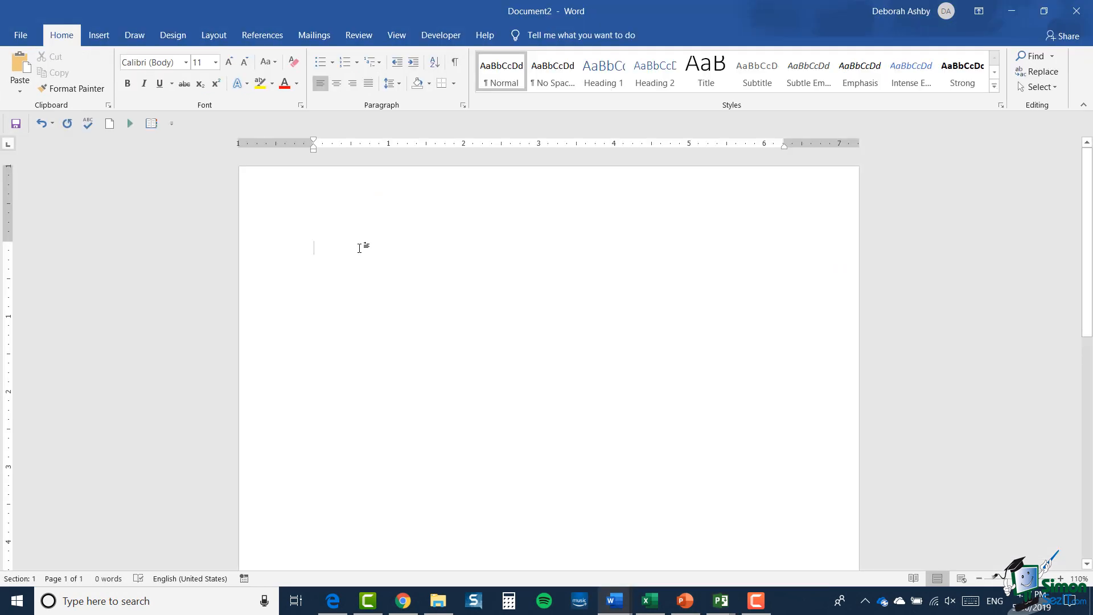
click(98, 36)
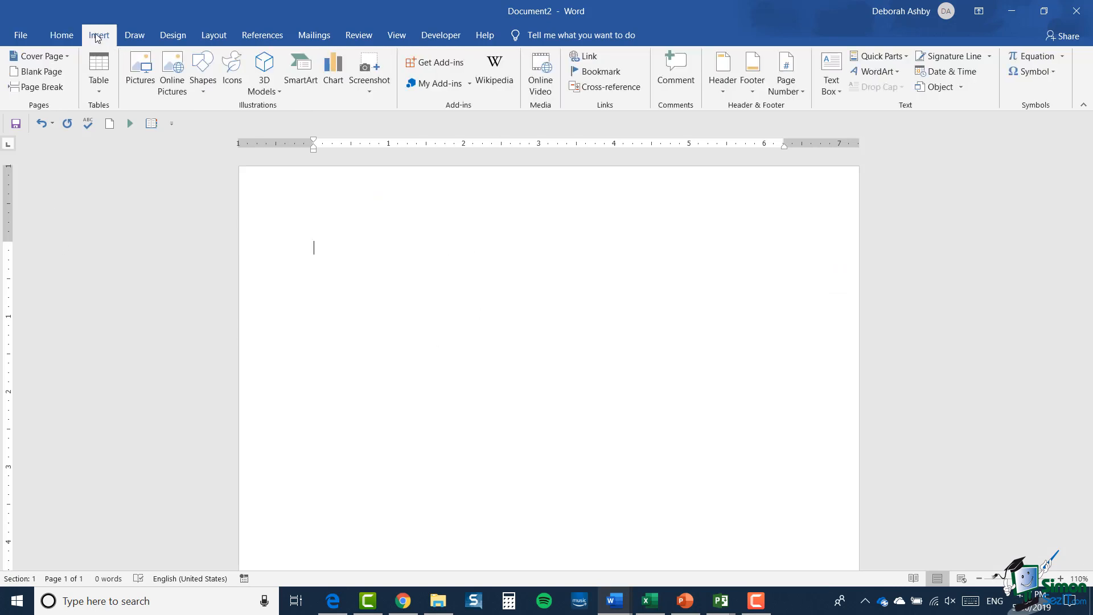
click(140, 80)
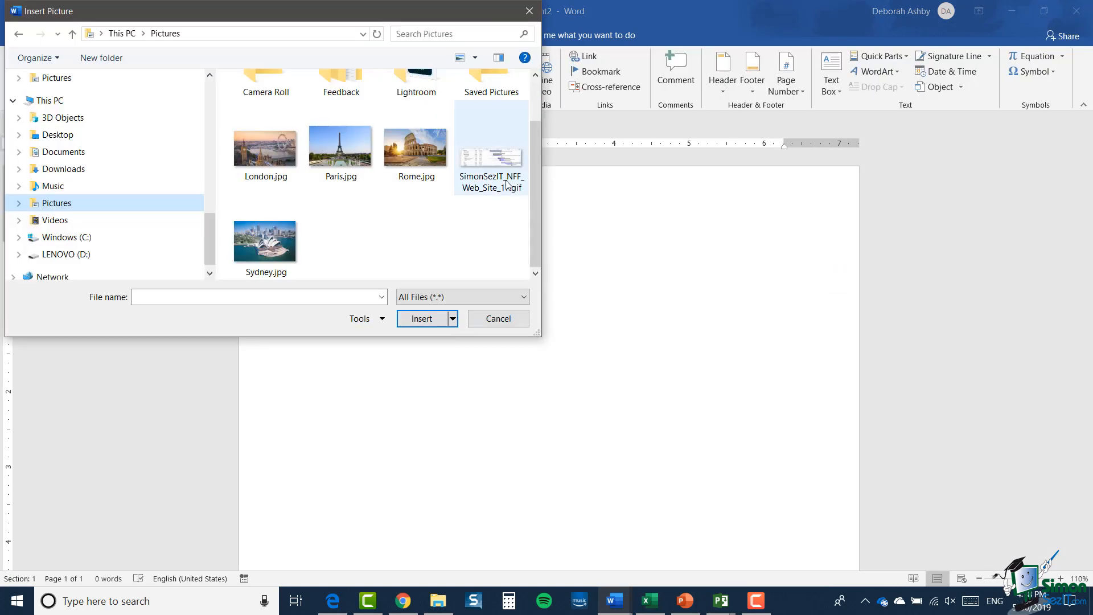
click(490, 164)
click(422, 318)
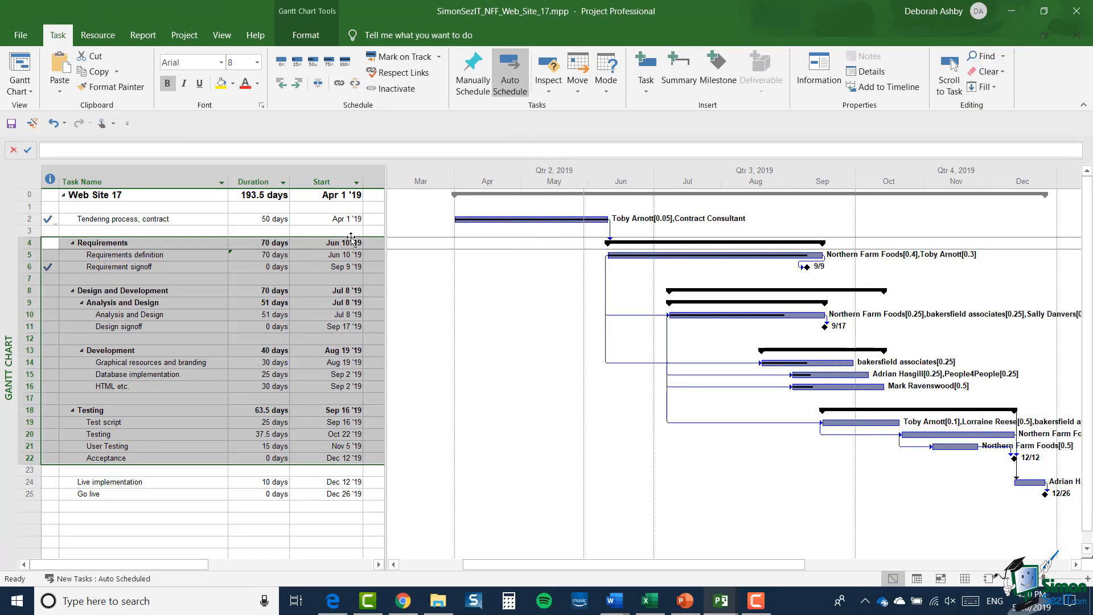
Return to Project and save the schedule in CSV (Comma delimited) format as SimonSezIT_NFF_Web_Site_17a.csv in Course Files
click(21, 35)
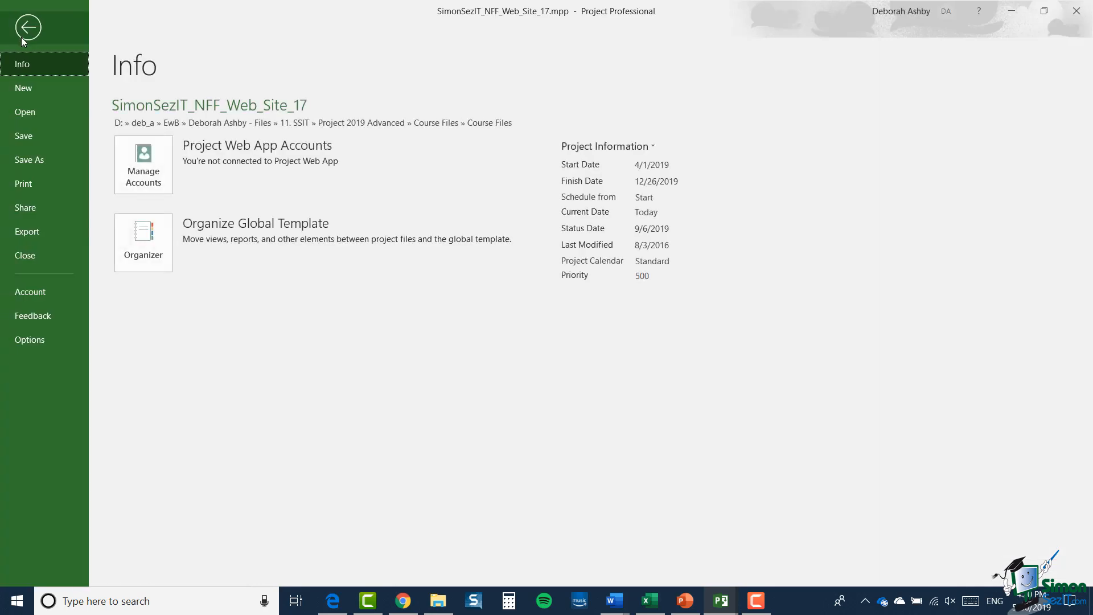
click(30, 160)
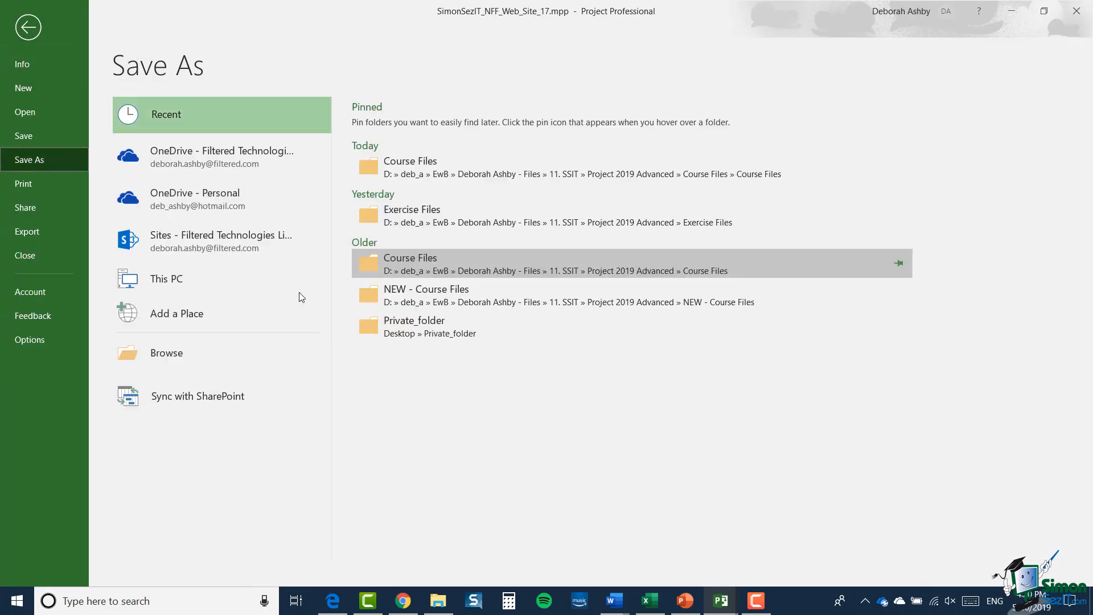
click(227, 360)
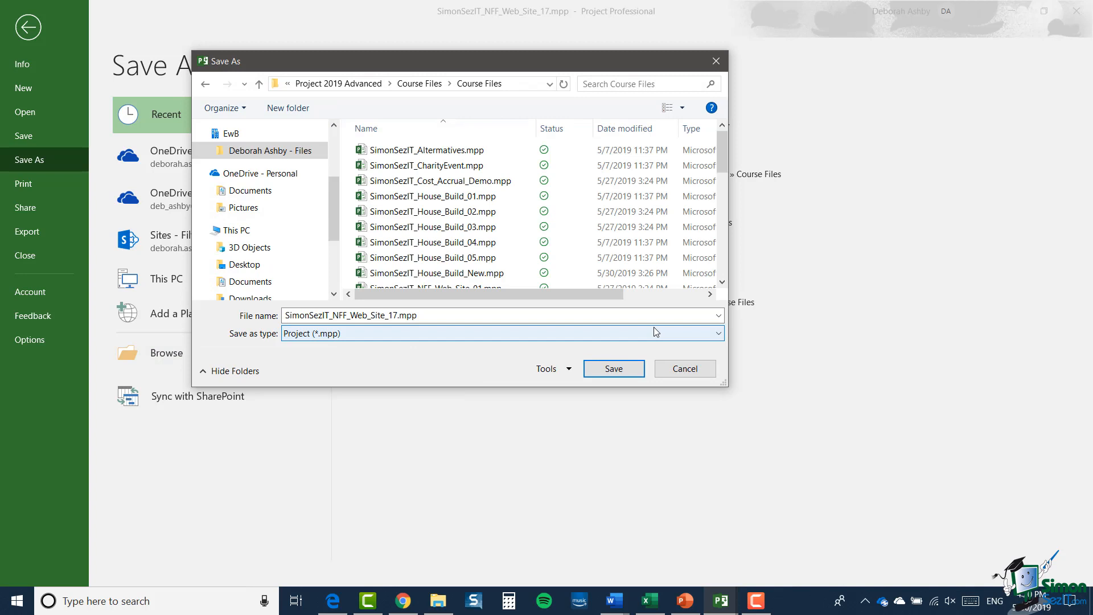
click(626, 334)
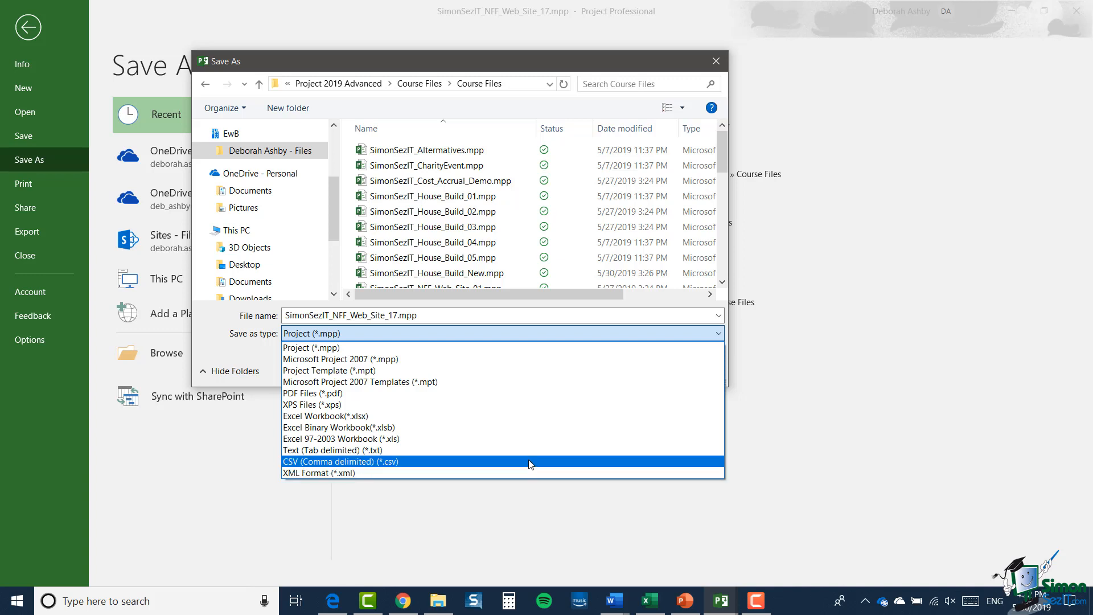
click(529, 462)
click(613, 369)
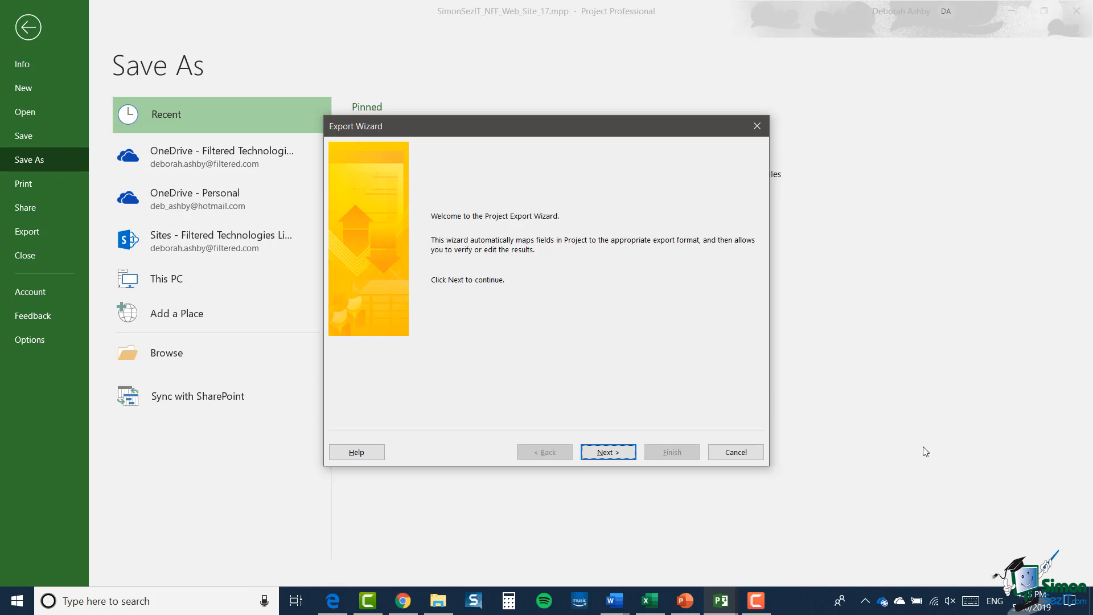
Set up the export with a new map for Tasks, including headers and using a comma as the text delimiter
click(605, 452)
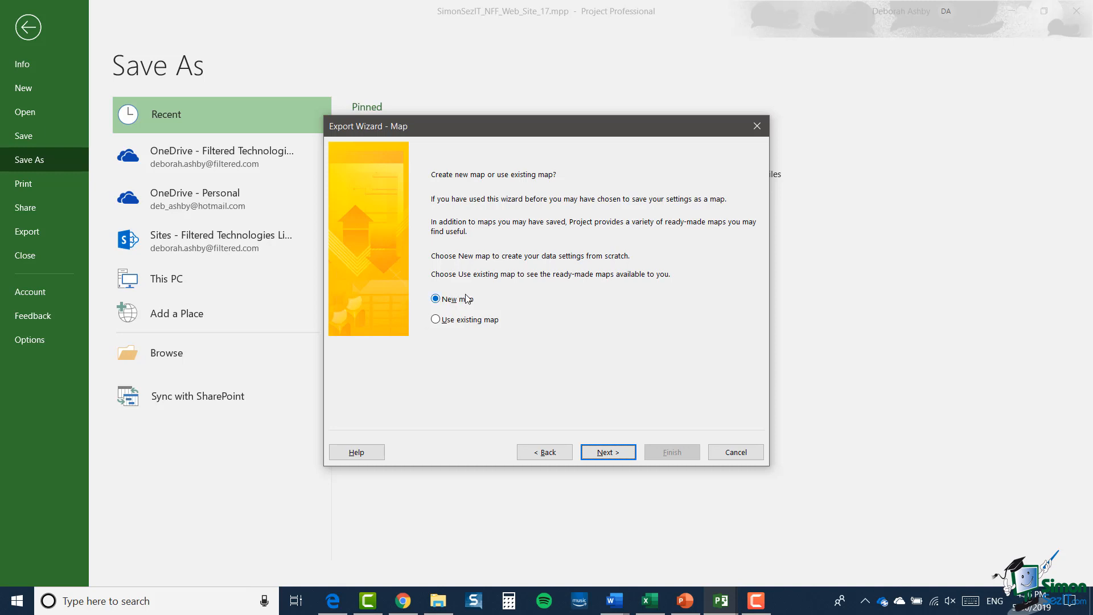
click(623, 454)
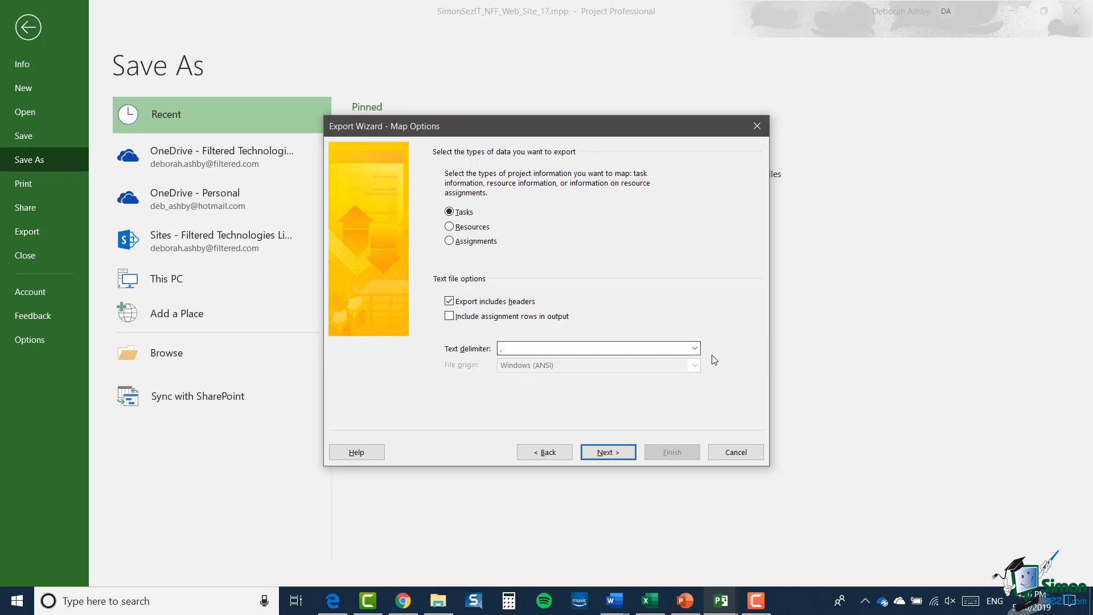
click(695, 348)
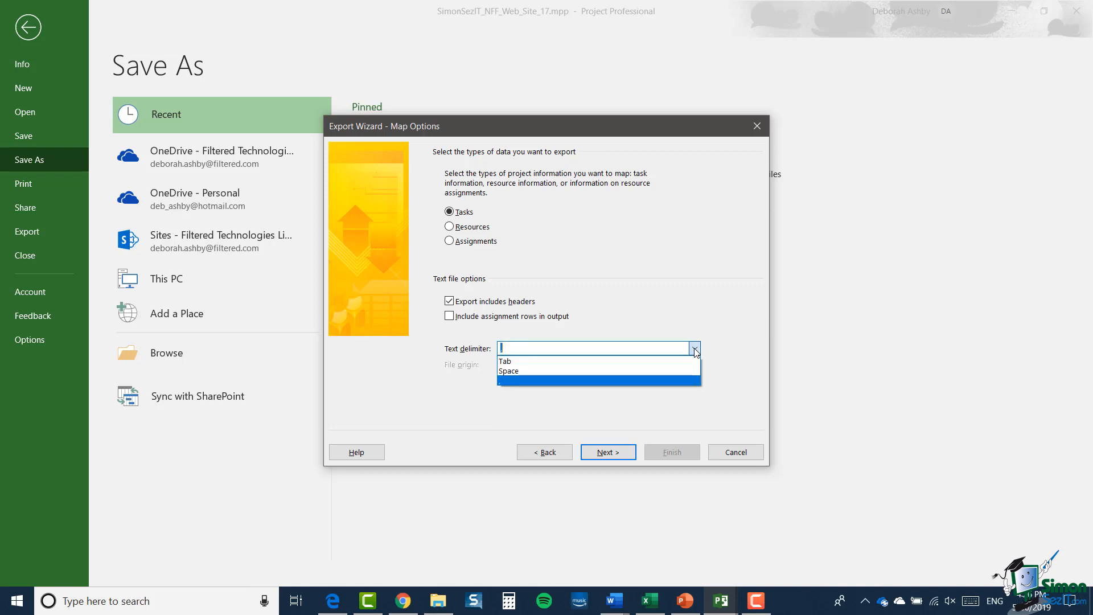
click(677, 310)
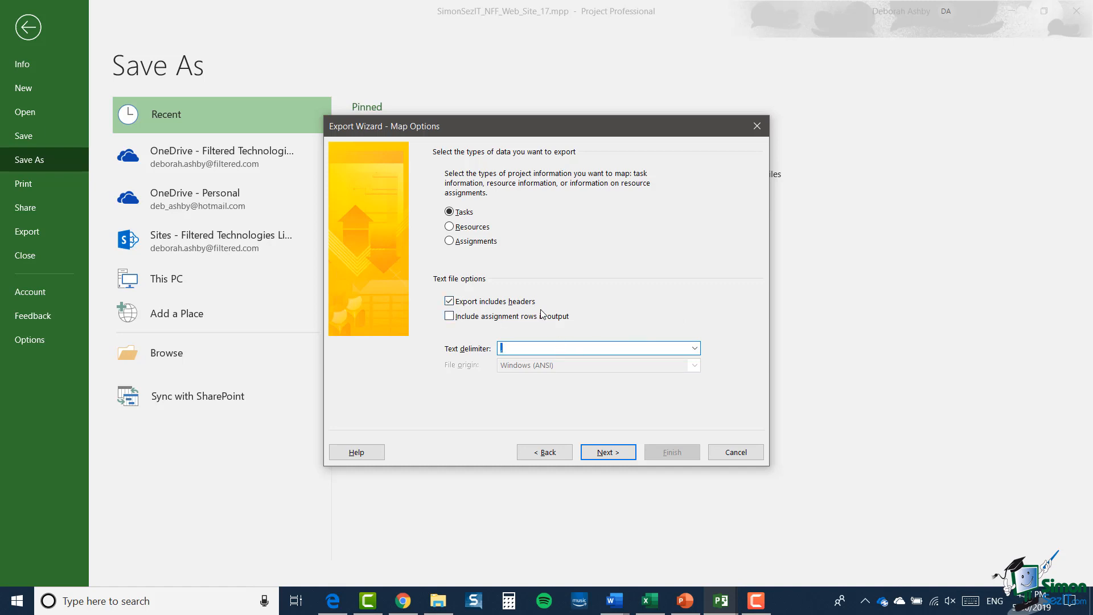
click(618, 456)
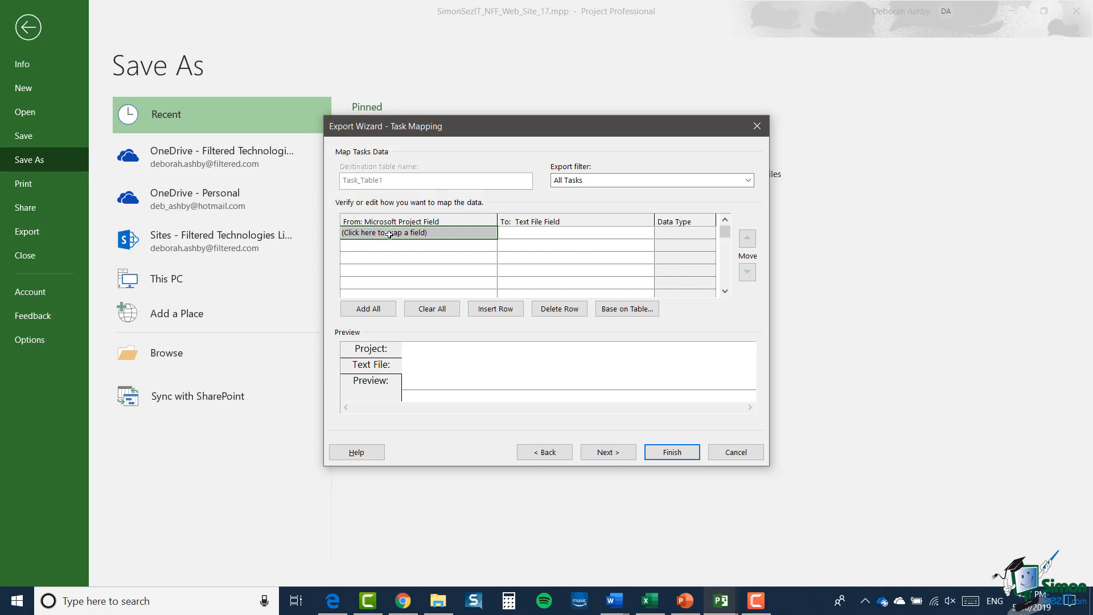
Map the Name and Start task fields to the text file, keeping the All Tasks export filter
click(415, 232)
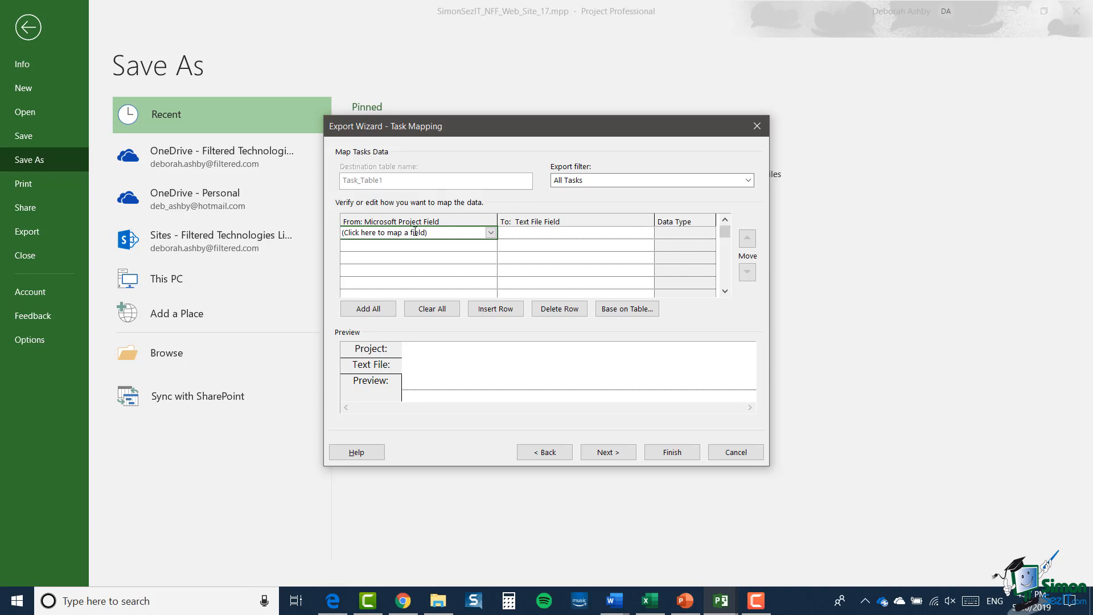
click(491, 234)
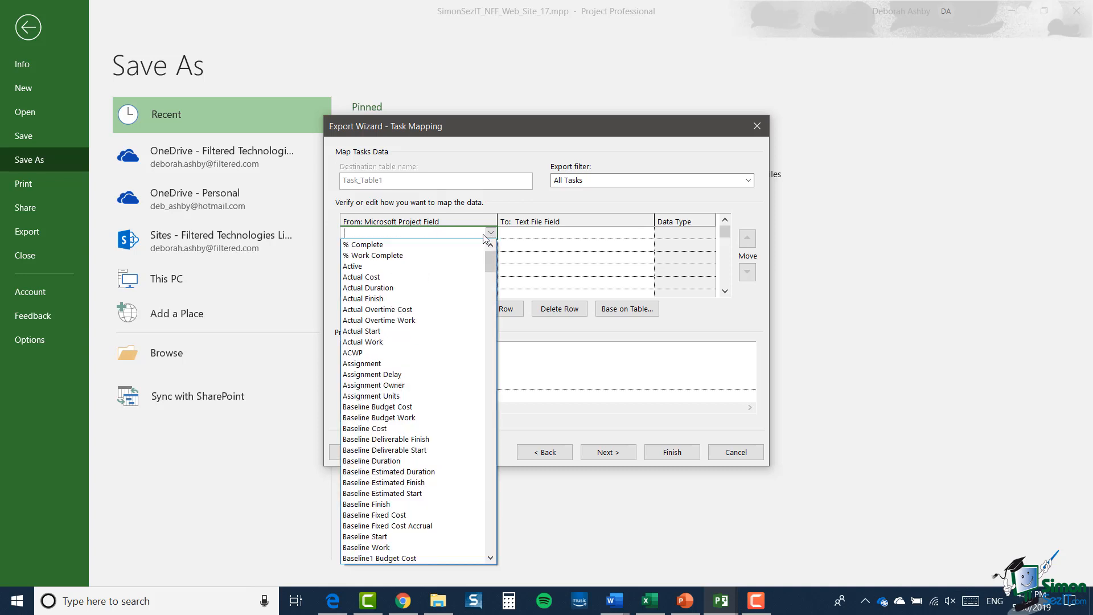
text(Name)
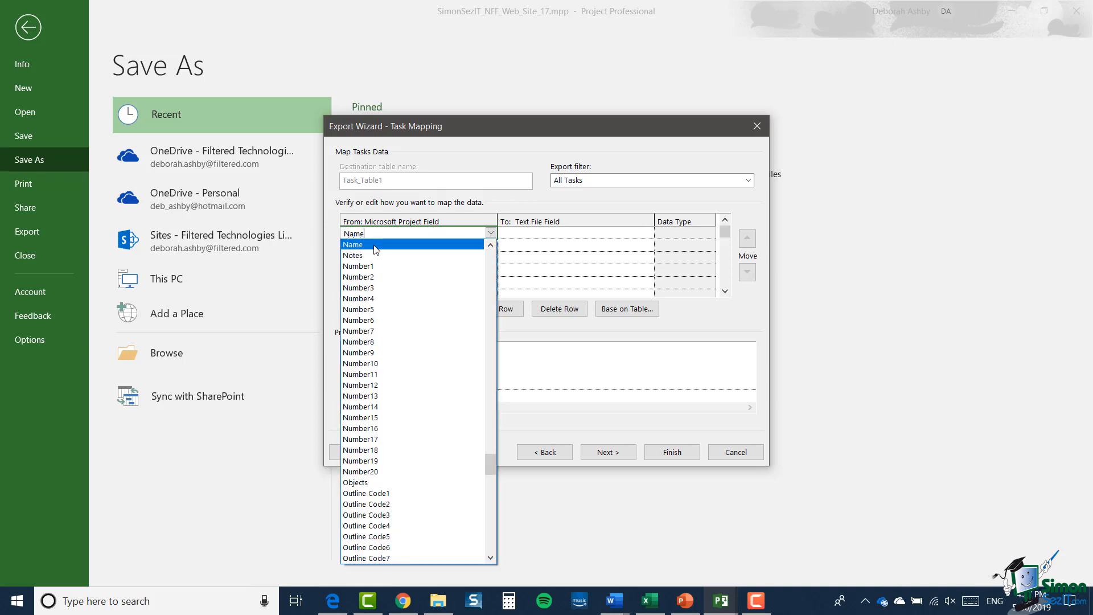
click(374, 246)
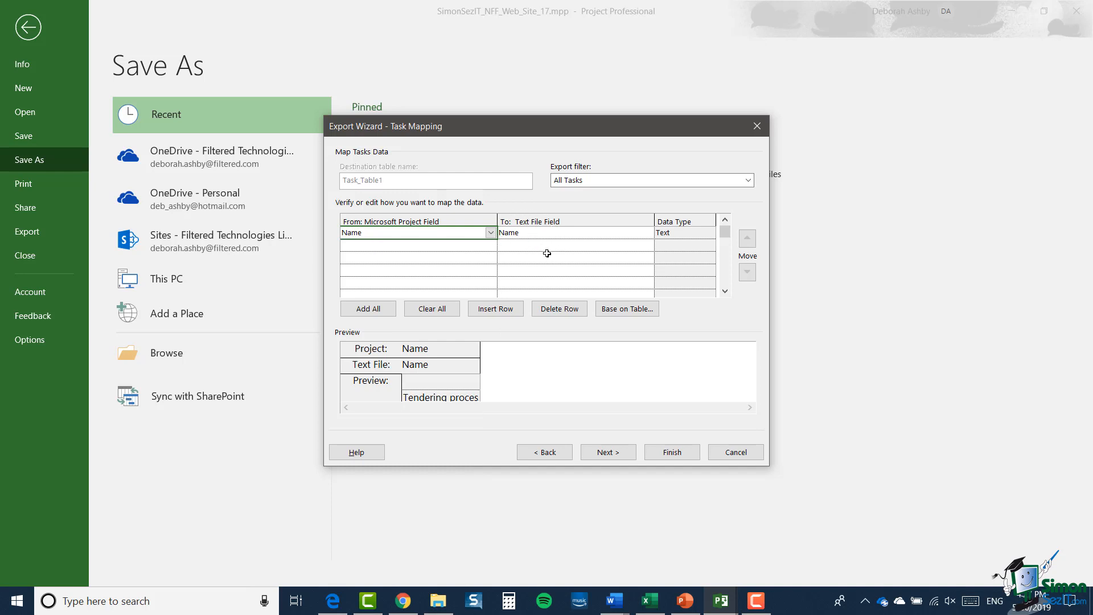
click(433, 247)
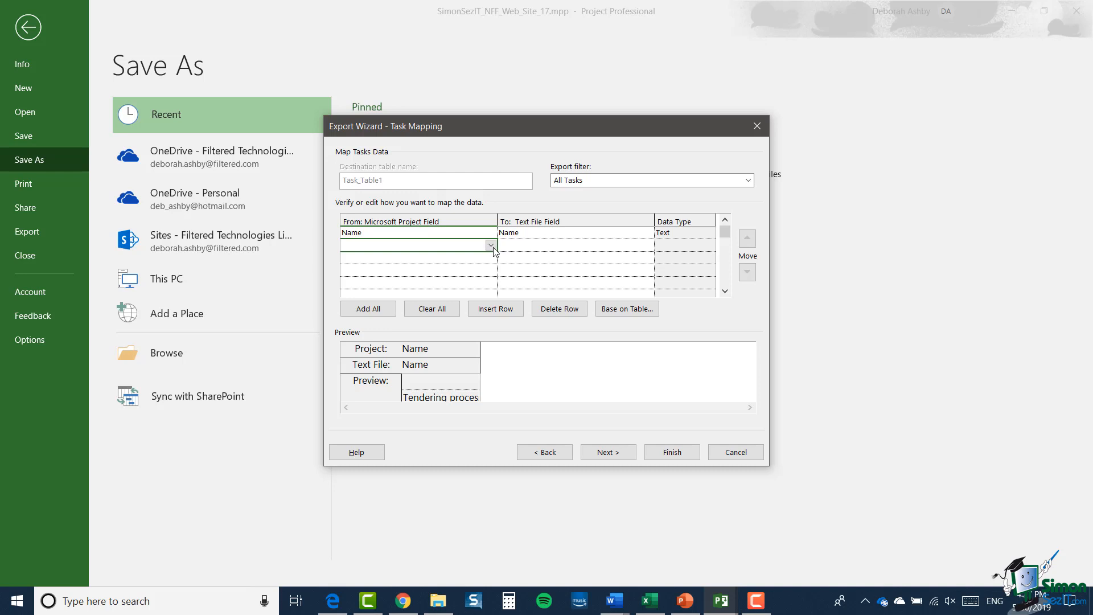
click(491, 245)
text(star)
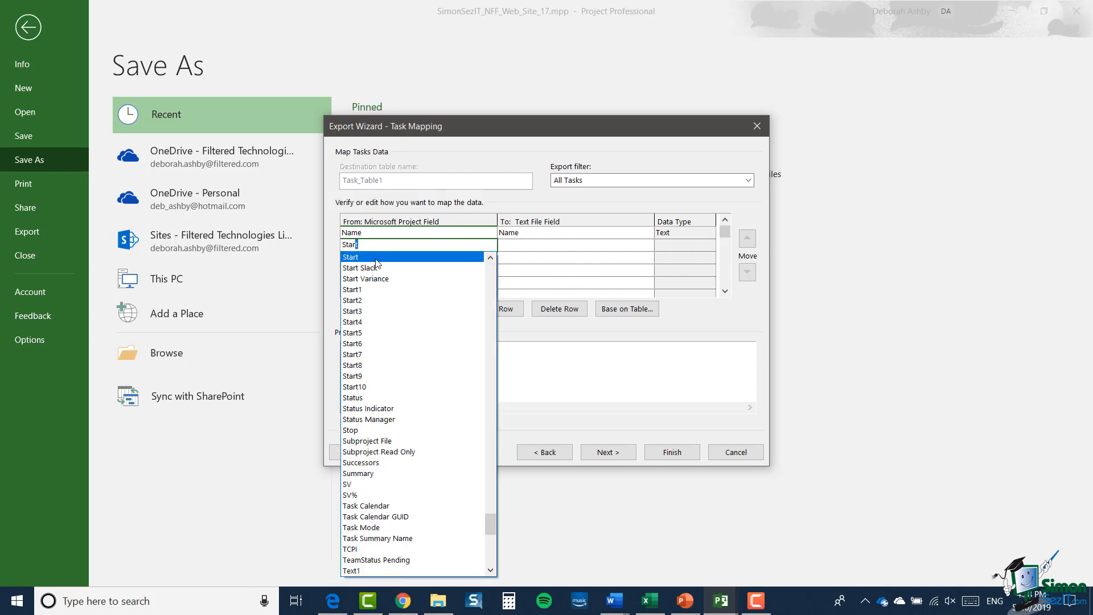
click(376, 259)
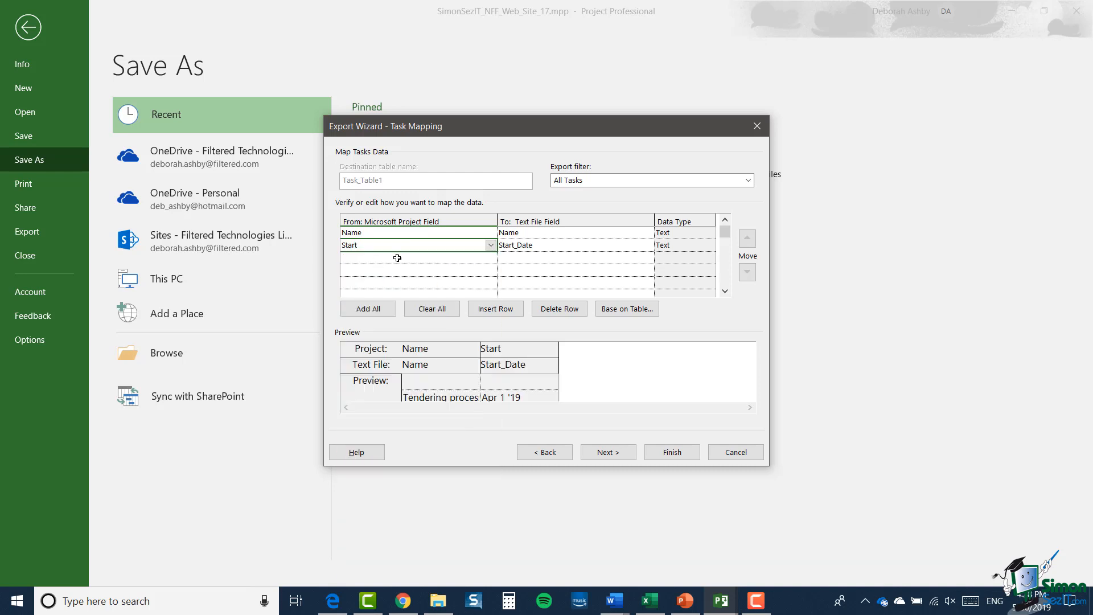
Add the Finish field to the task mapping and finish the CSV export
click(445, 259)
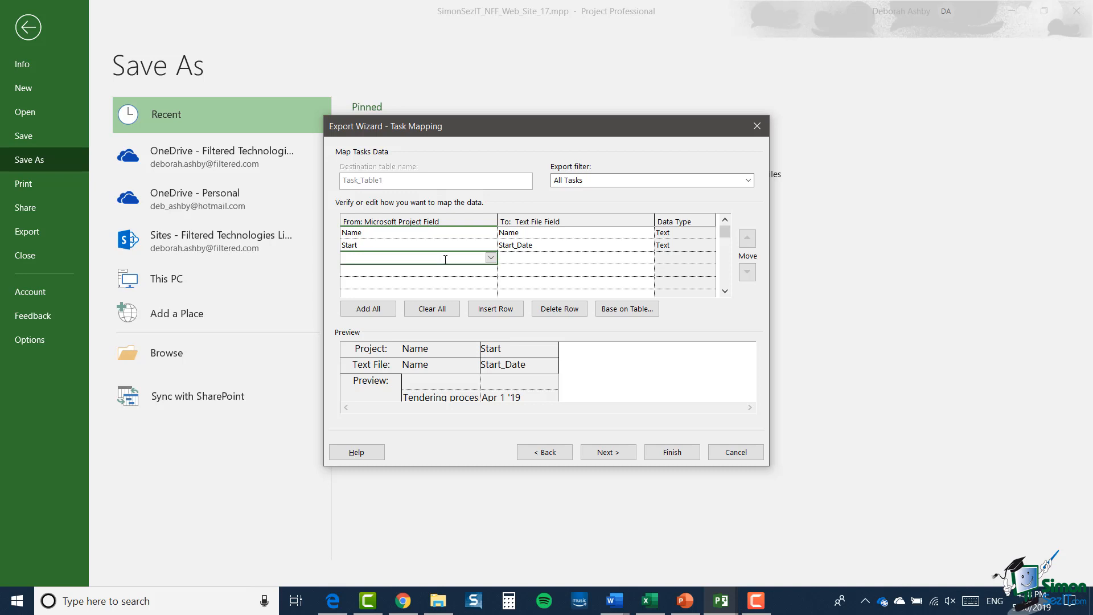
text(f)
click(458, 271)
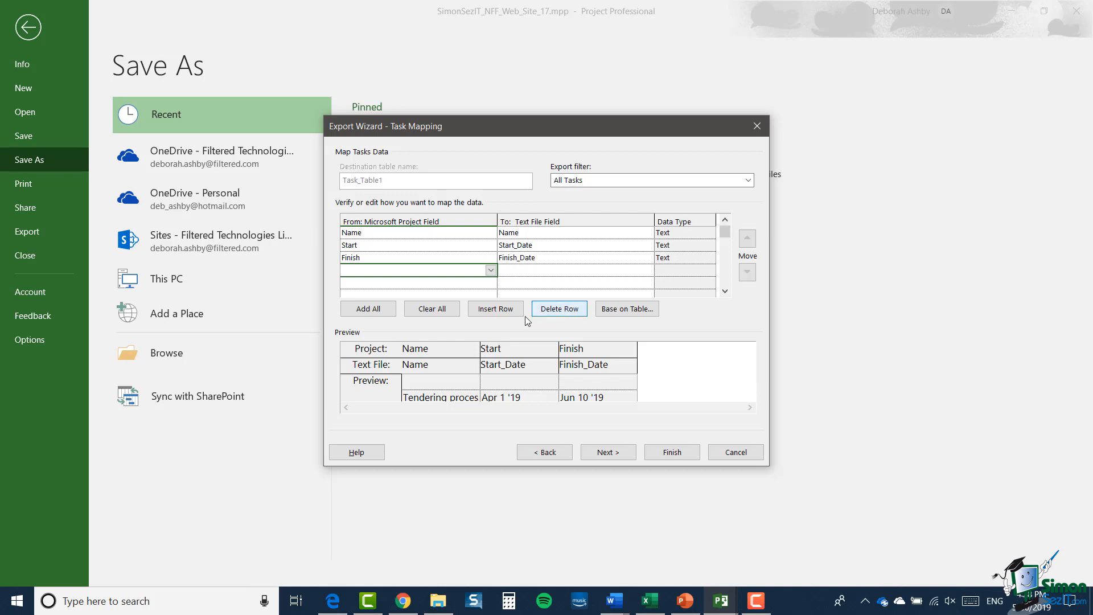
click(672, 453)
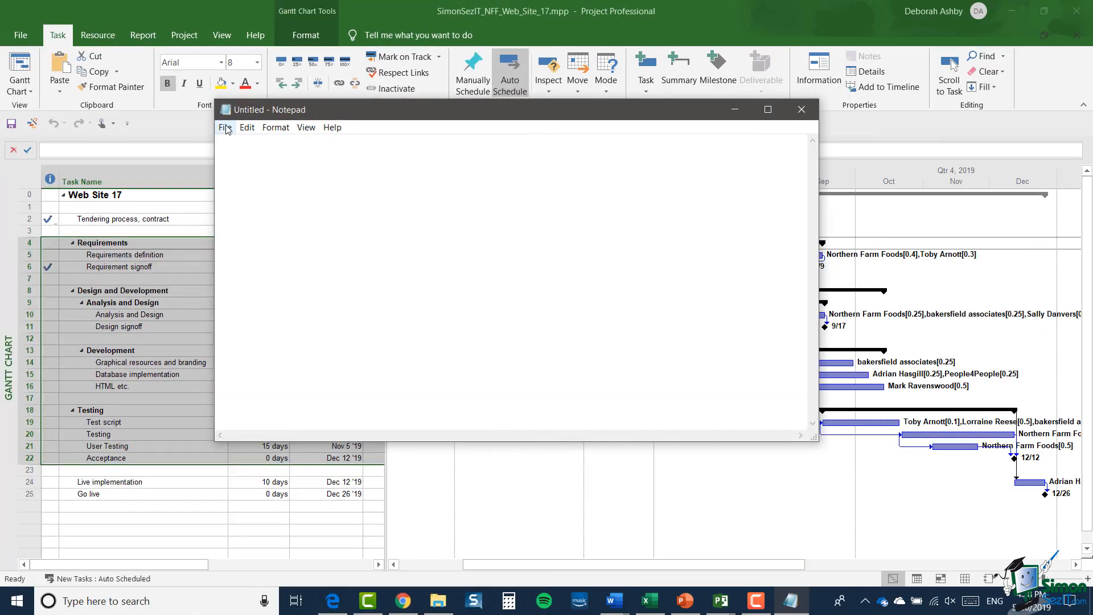
Open the exported SimonSezIT_NFF_Web_Site_17a.csv file in Notepad to examine its contents
click(226, 127)
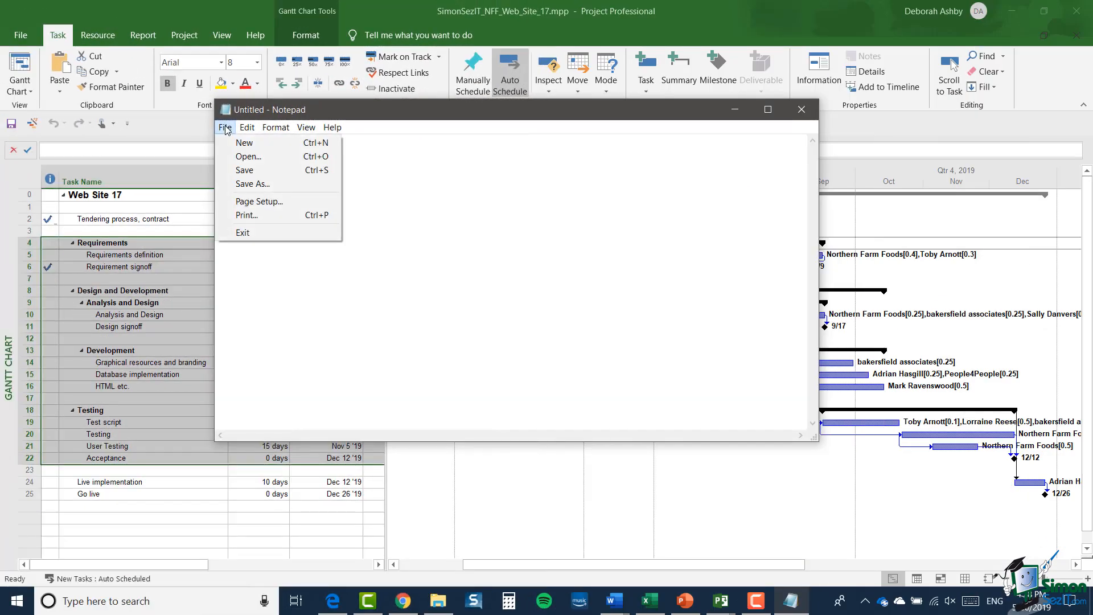
click(227, 159)
click(516, 272)
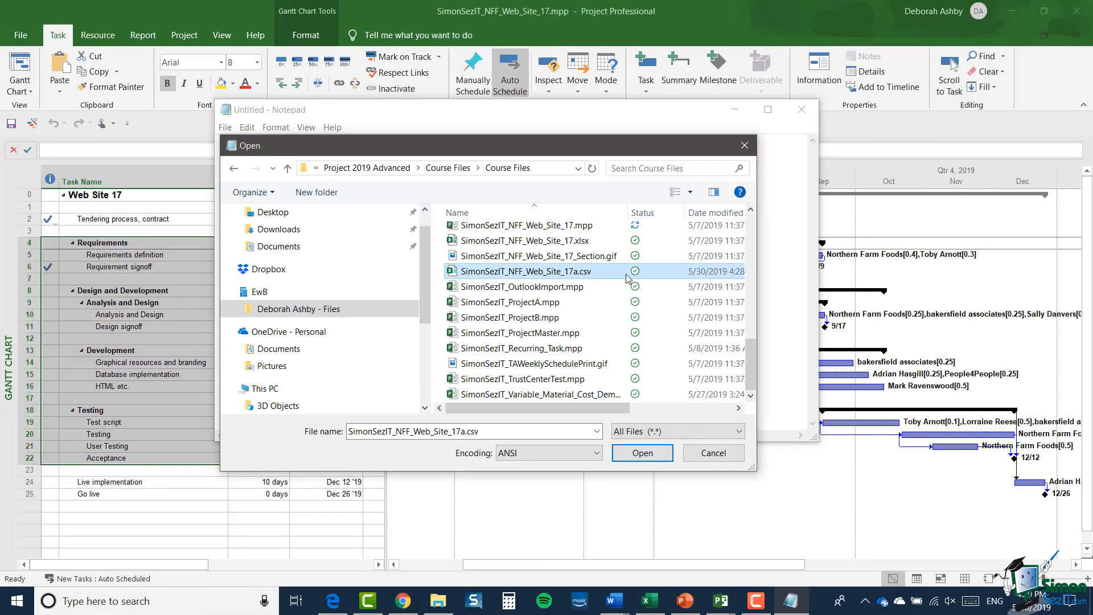
click(654, 453)
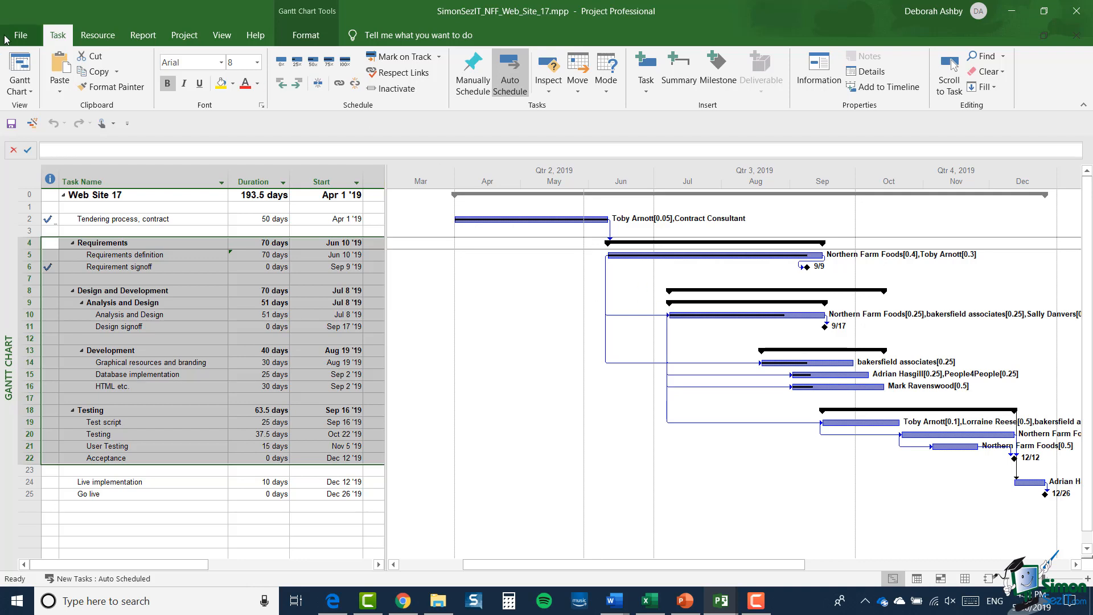
Back in Project, save the schedule as an Excel Workbook named SimonSezIT_NFF_Web_Site_17a.xlsx in Course Files, starting the Export Wizard
click(26, 36)
click(12, 165)
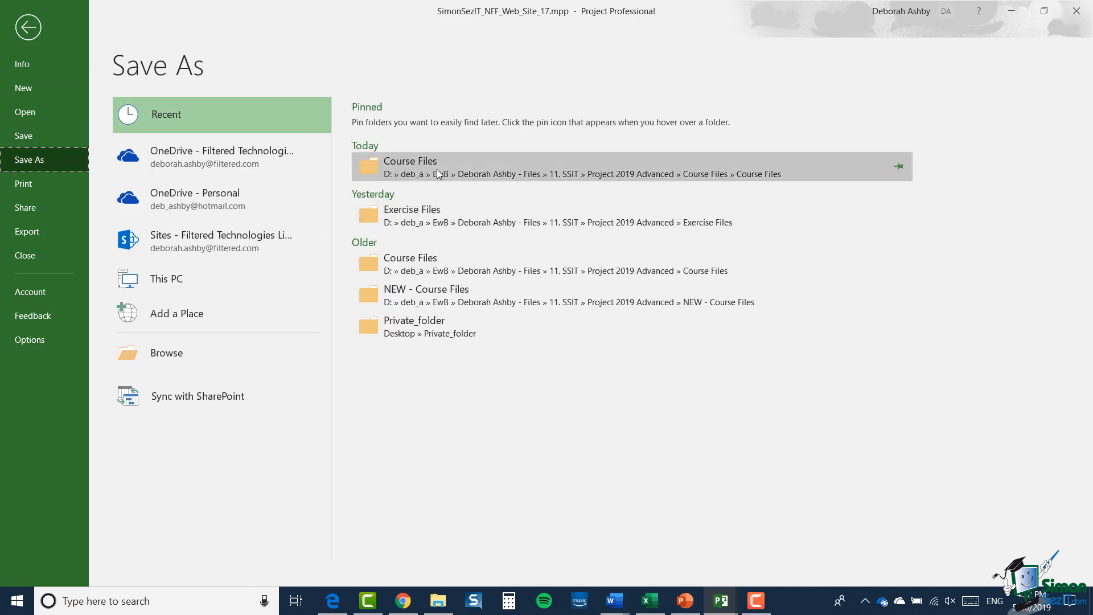
click(438, 173)
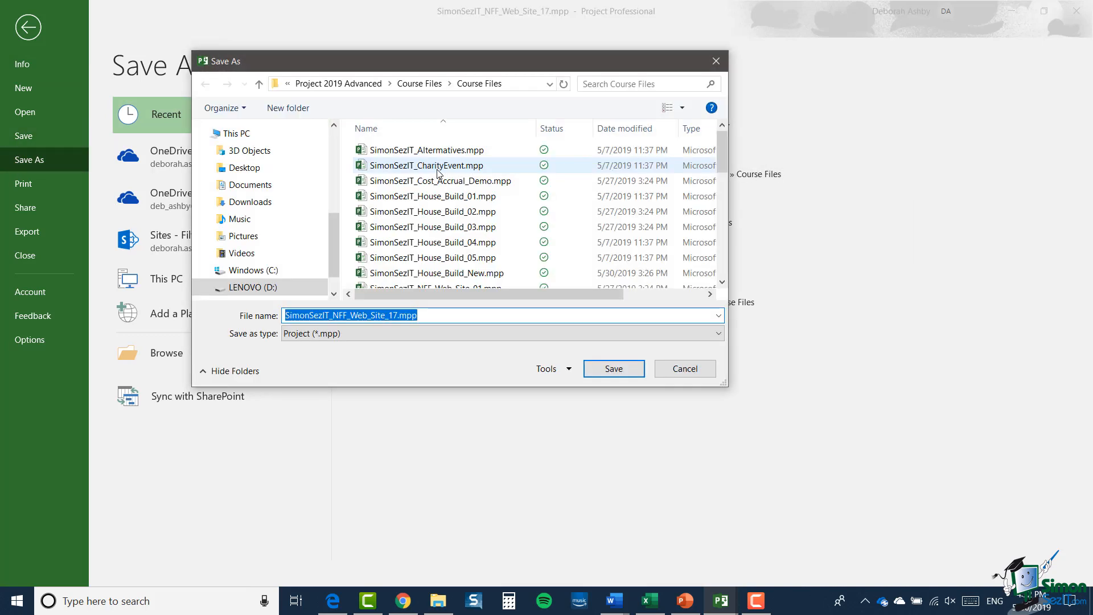
click(382, 331)
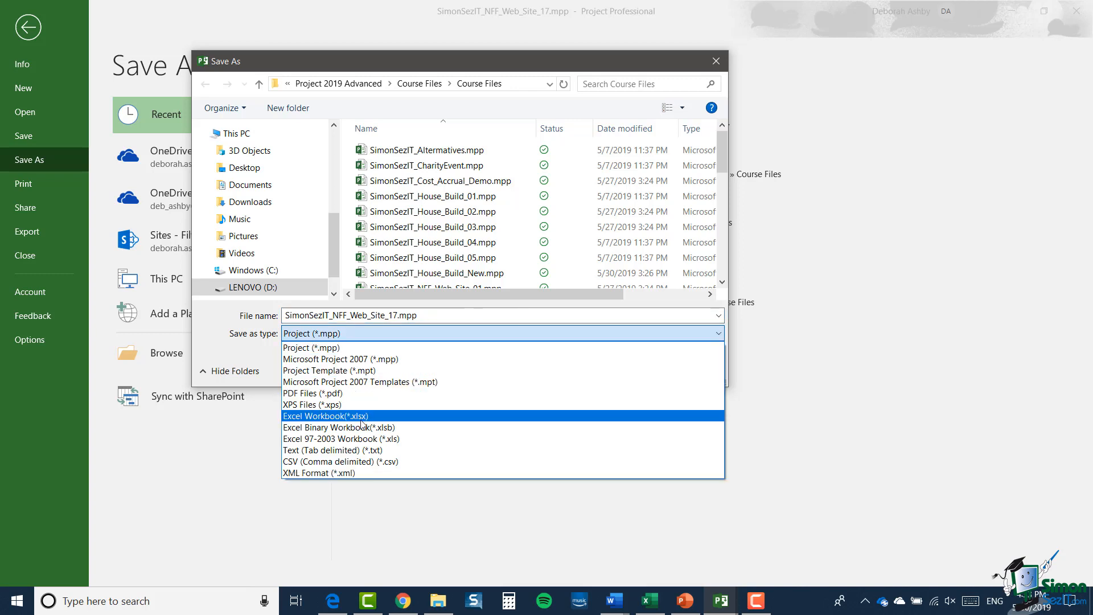
click(362, 419)
double_click(395, 315)
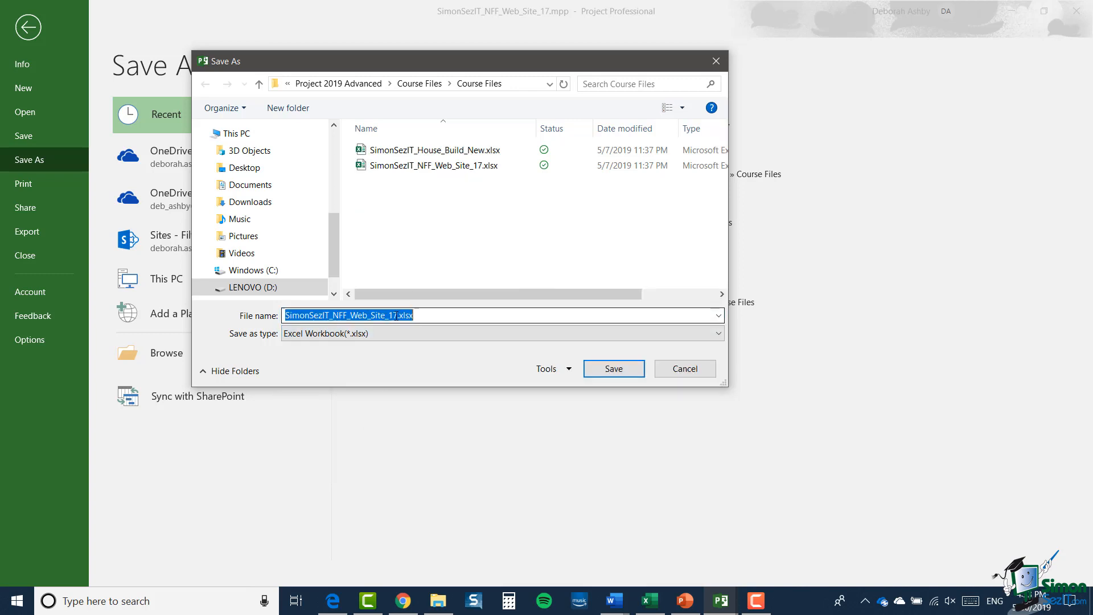
click(397, 315)
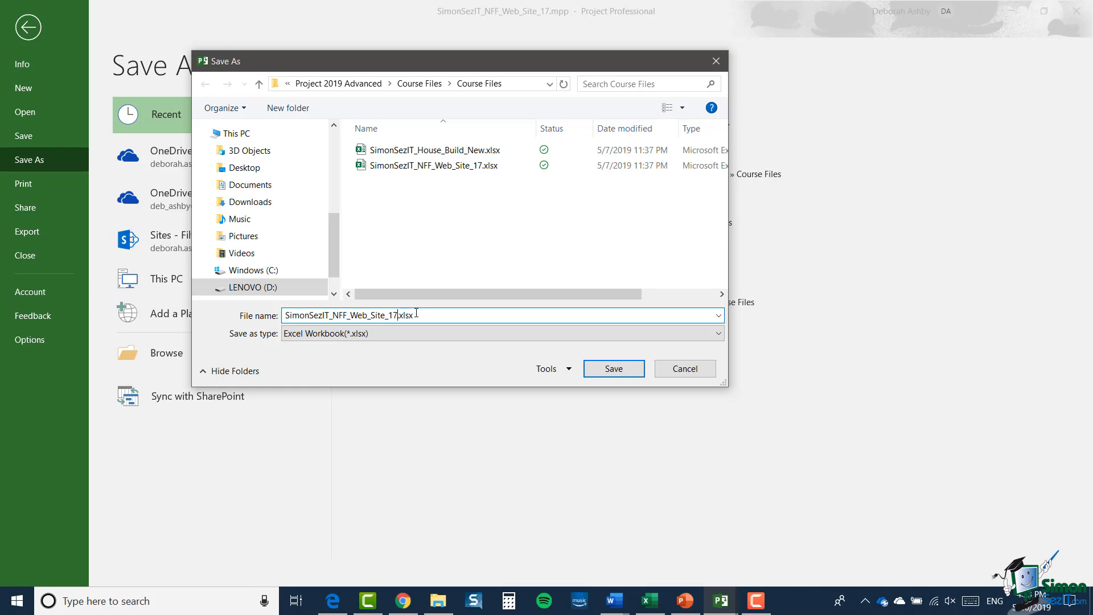
text(a)
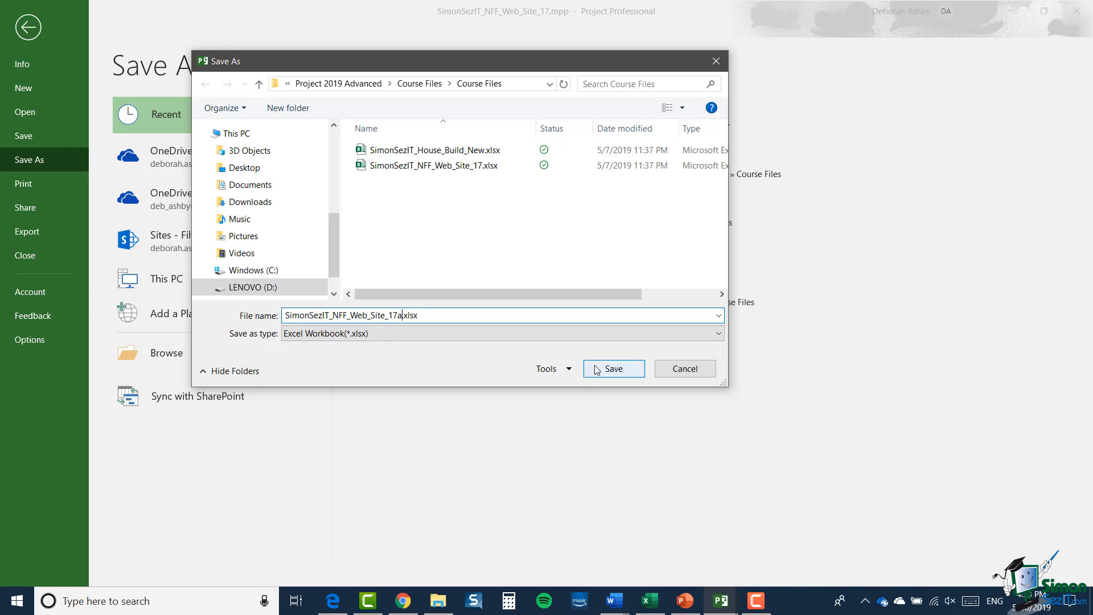
click(614, 368)
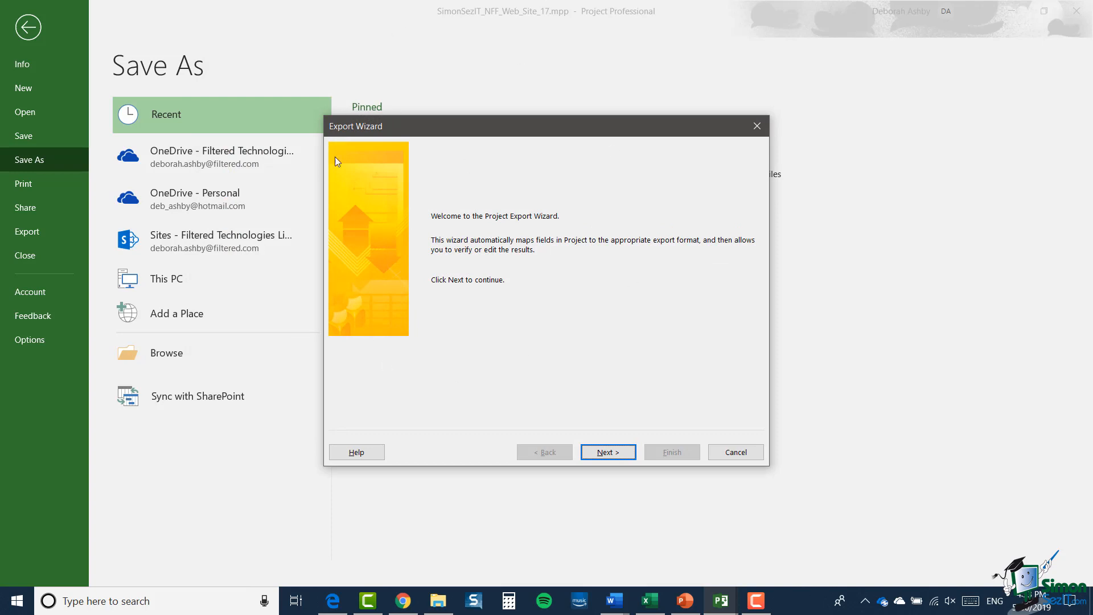
Choose to export selected data using the existing "Earned value information" map
click(603, 454)
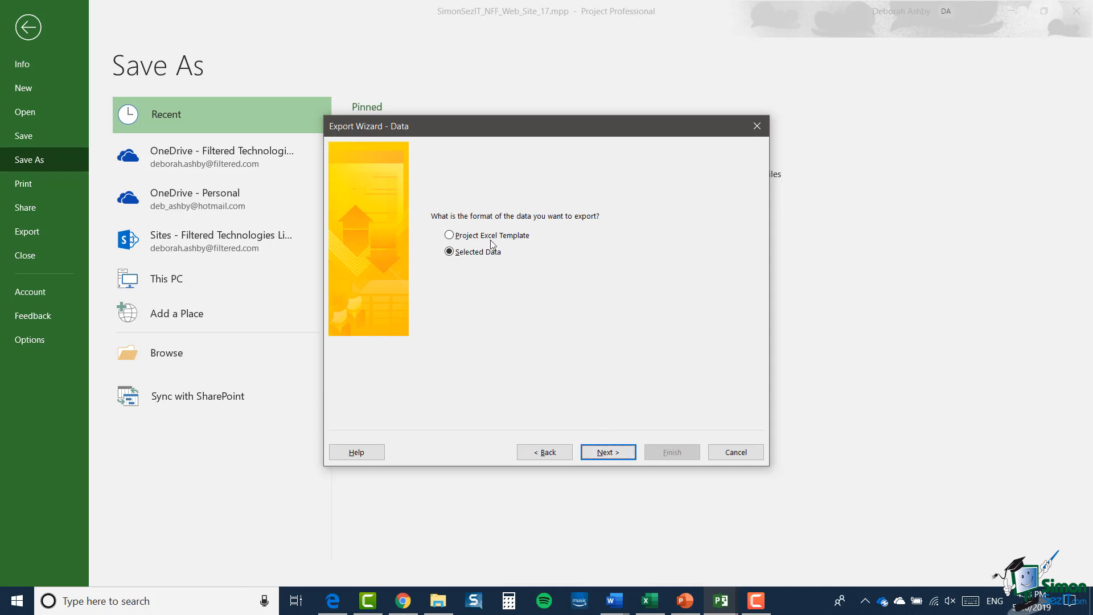
click(613, 456)
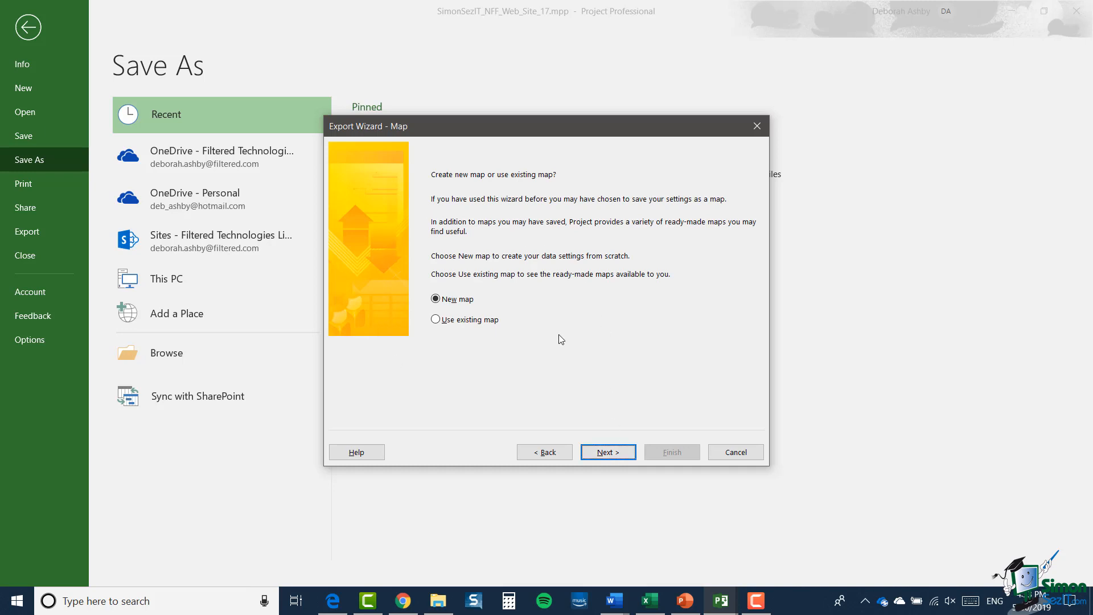
click(437, 319)
click(629, 452)
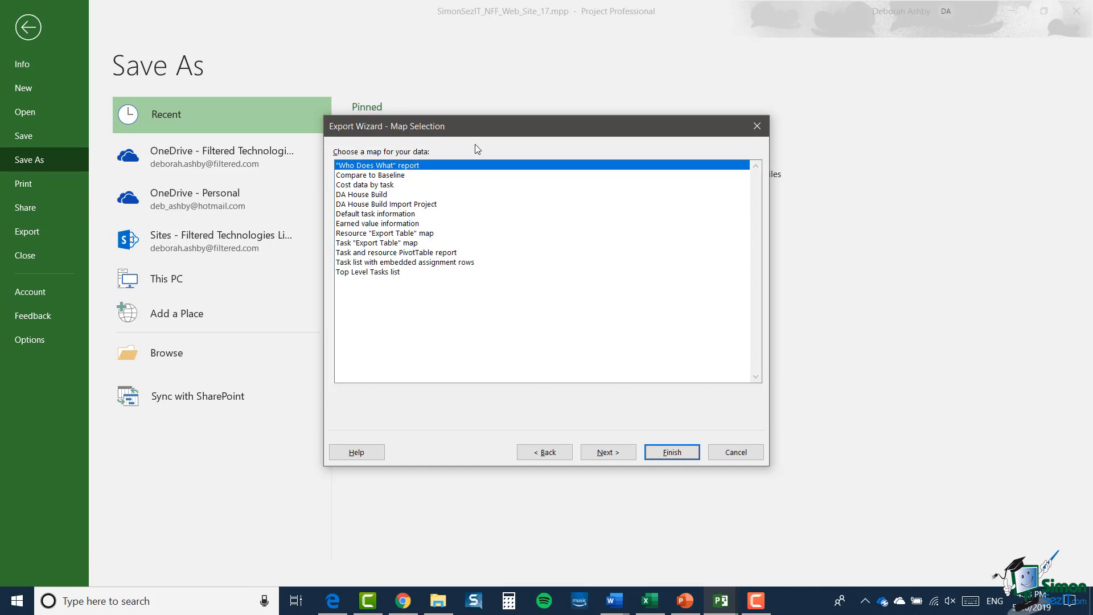
click(351, 225)
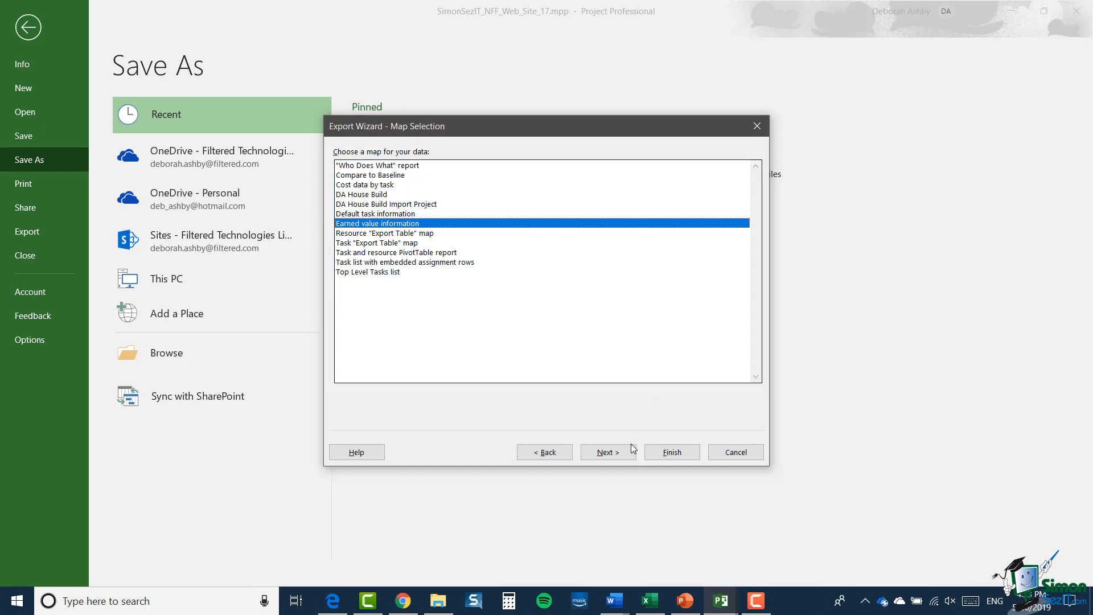
click(612, 453)
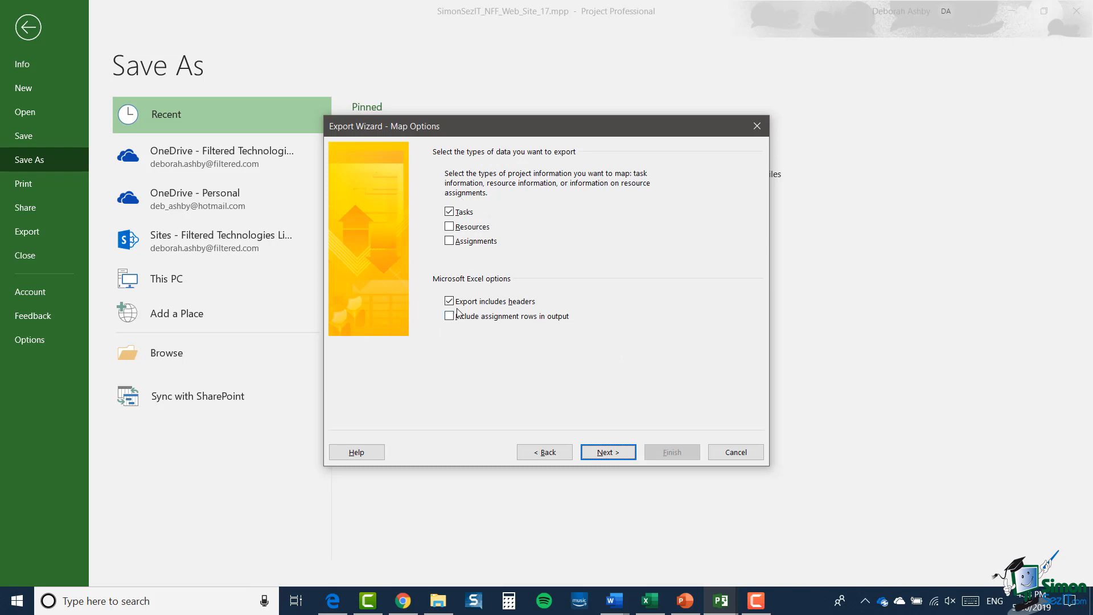
Keep Tasks and included headers as the export options, review the Earned_Value field mapping for All Tasks, and finish the export
click(608, 452)
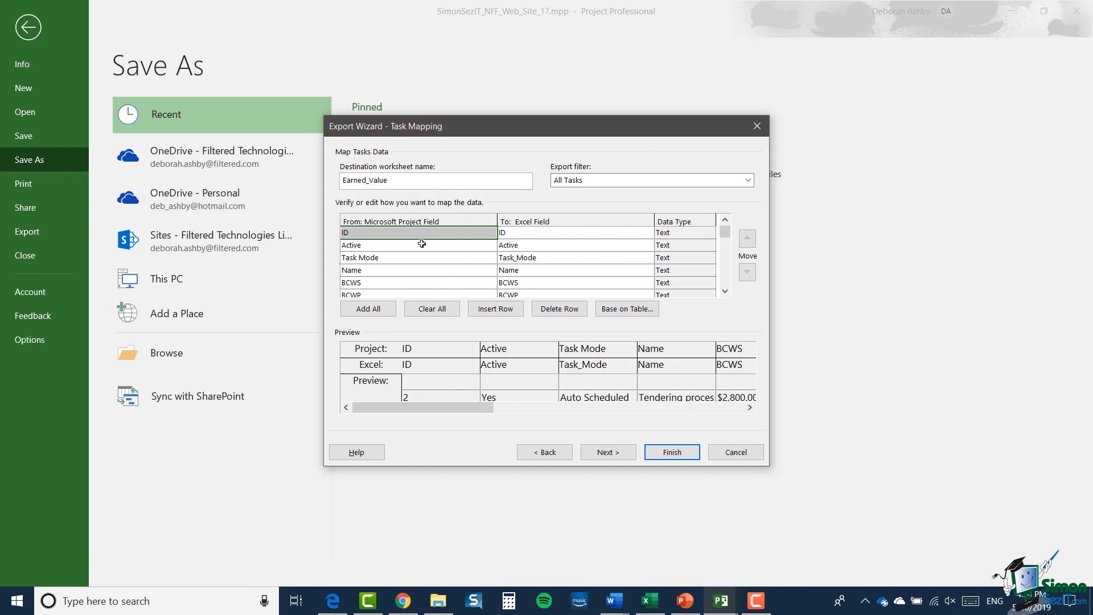
click(588, 257)
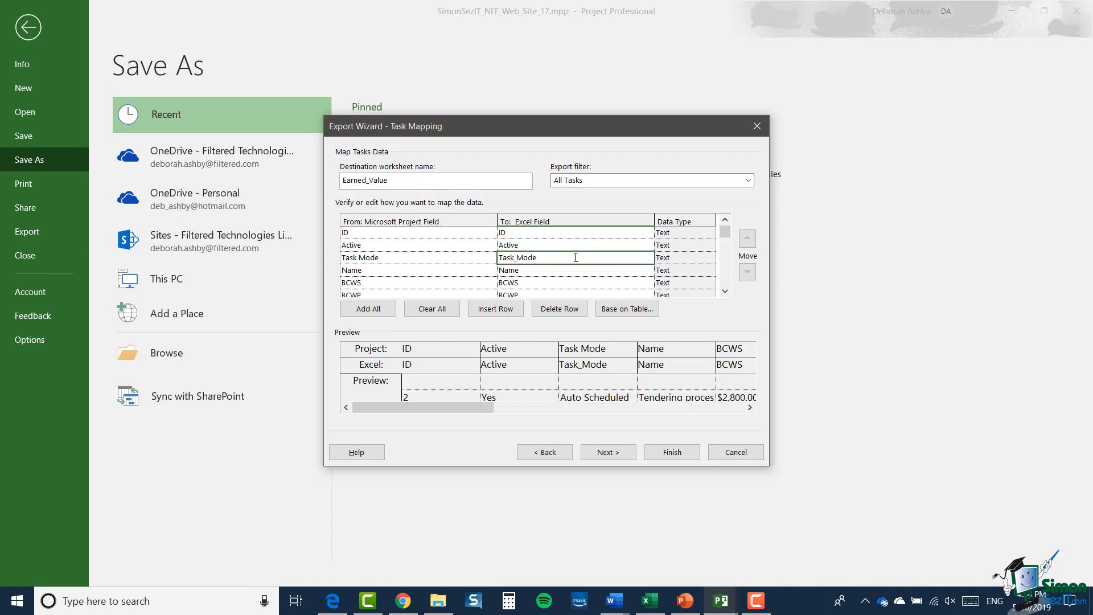
click(728, 292)
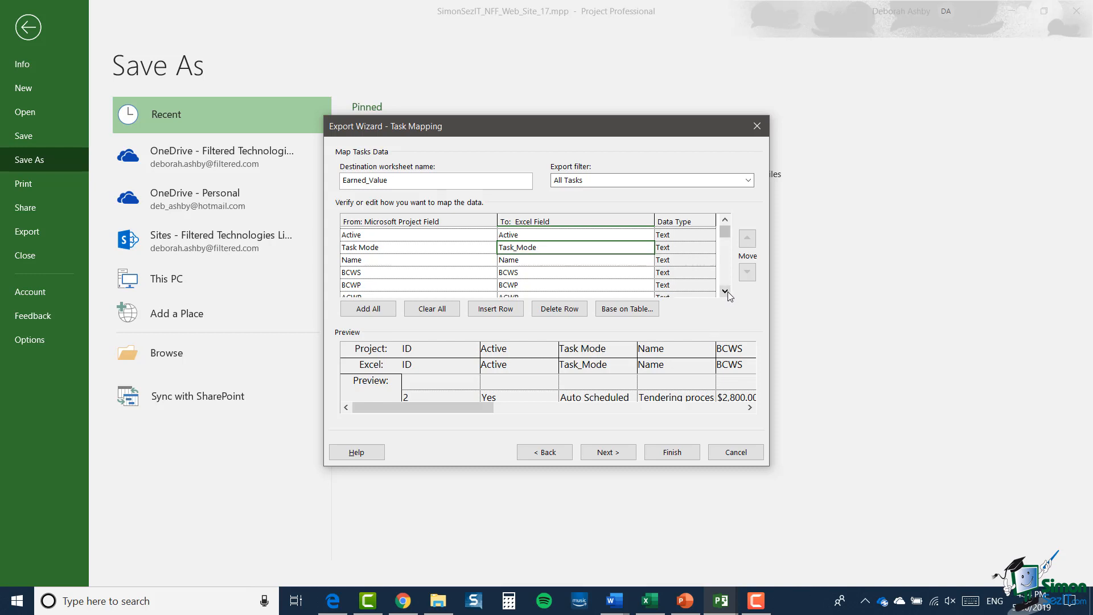
click(728, 292)
click(728, 292)
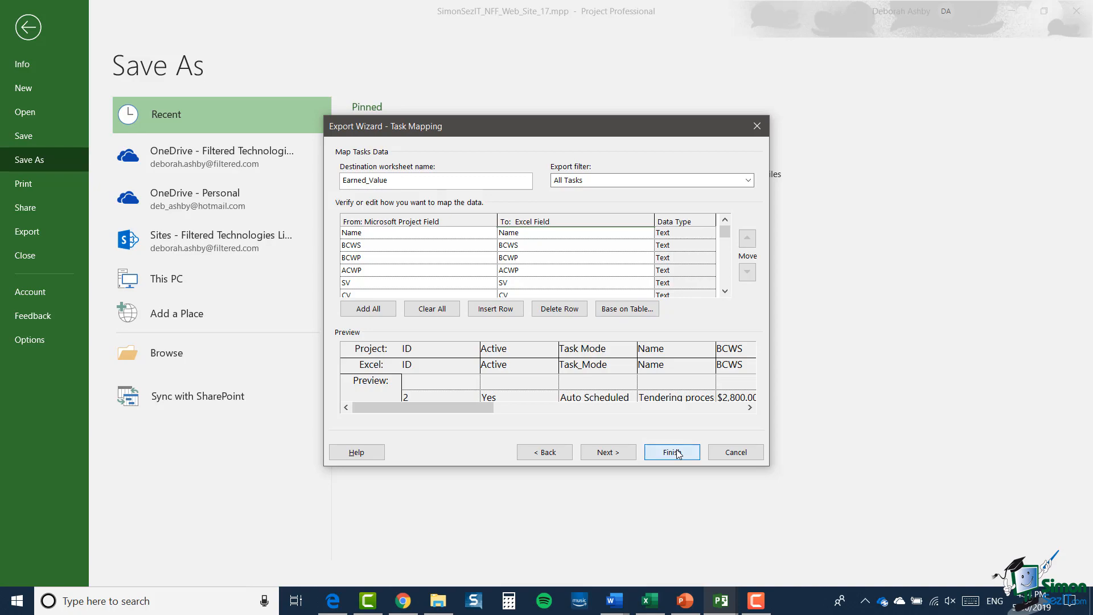
click(679, 453)
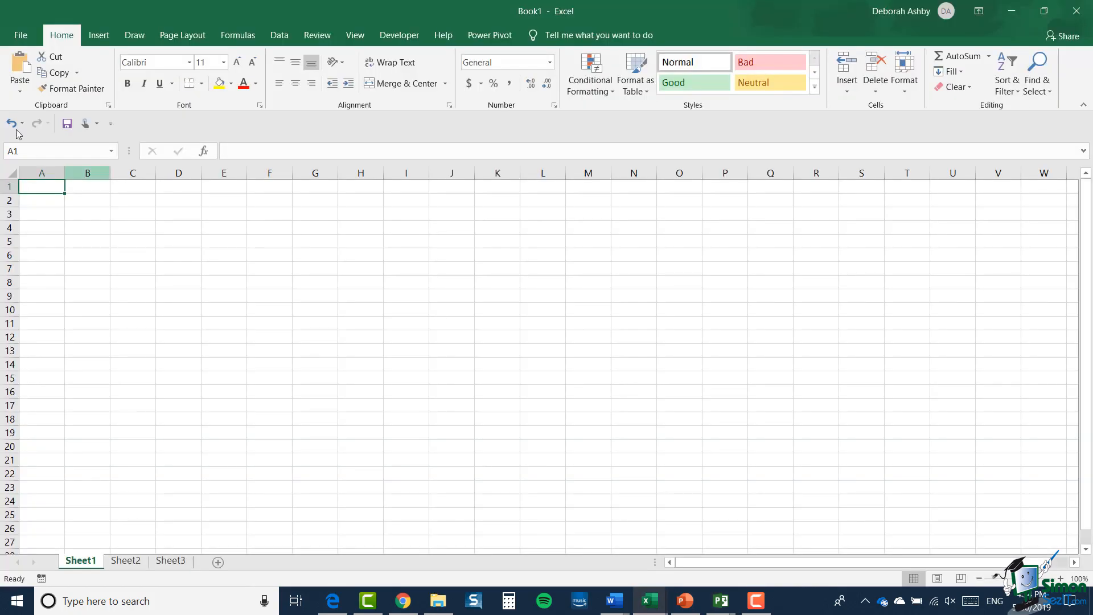
Switch to Excel and open the exported SimonSezIT_NFF_Web_Site_17a.xlsx workbook to examine the earned value data
click(20, 35)
click(25, 112)
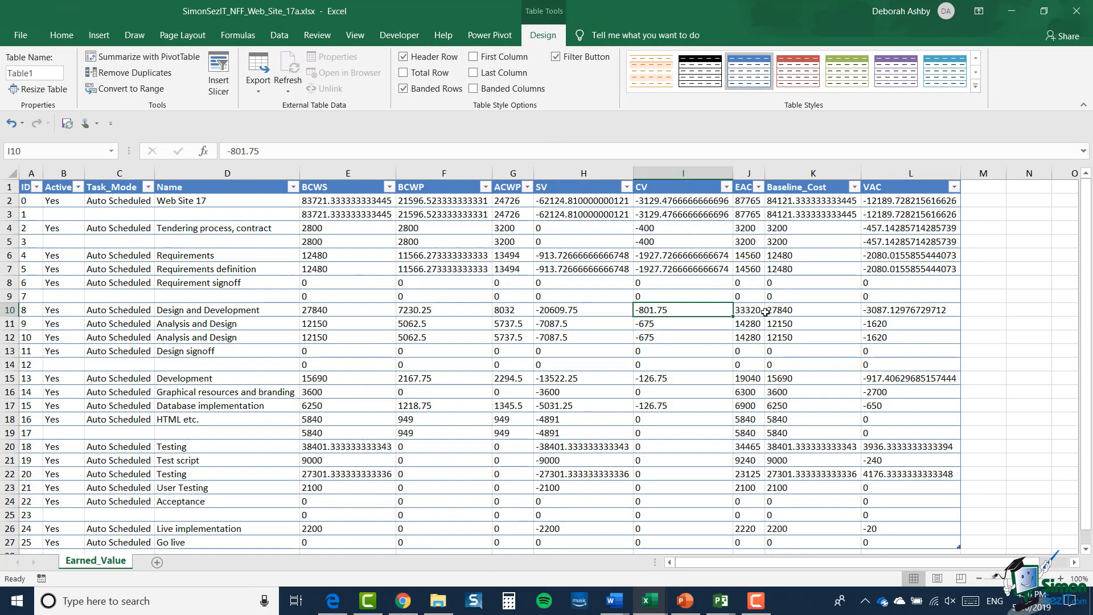